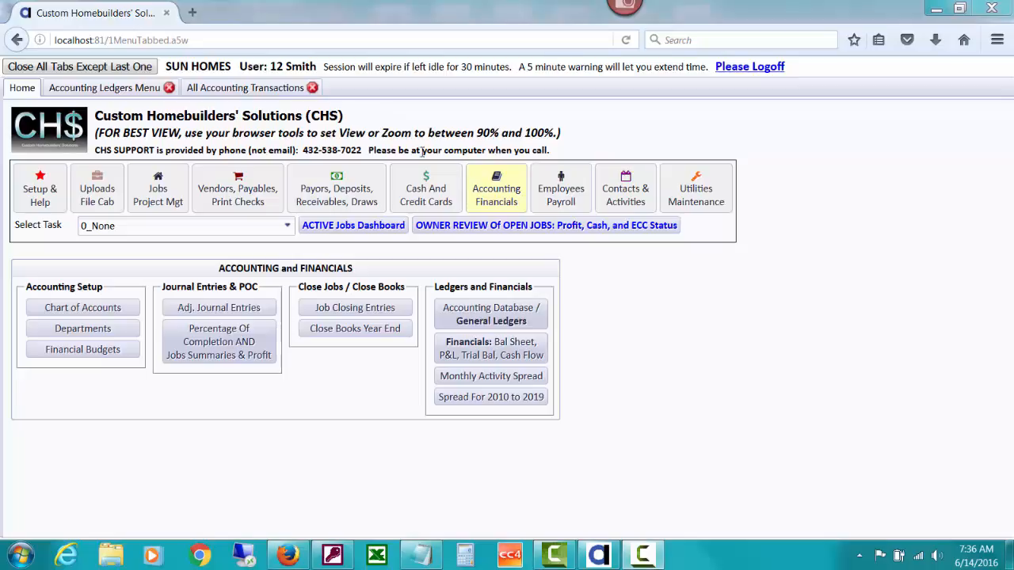
Review the Accounting Ledgers Menu and the All Accounting Transactions database
left_click(149, 91)
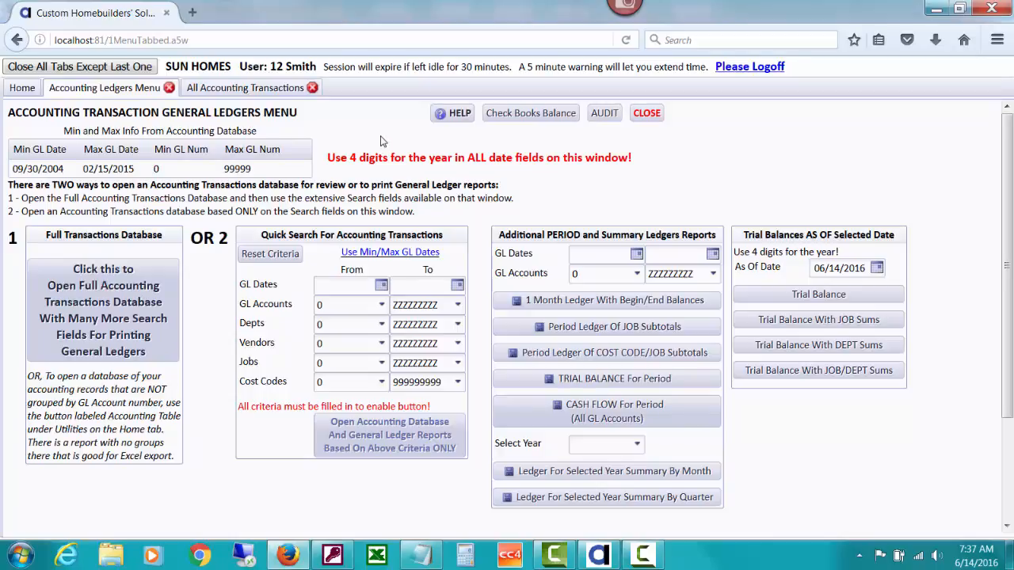
left_click(275, 90)
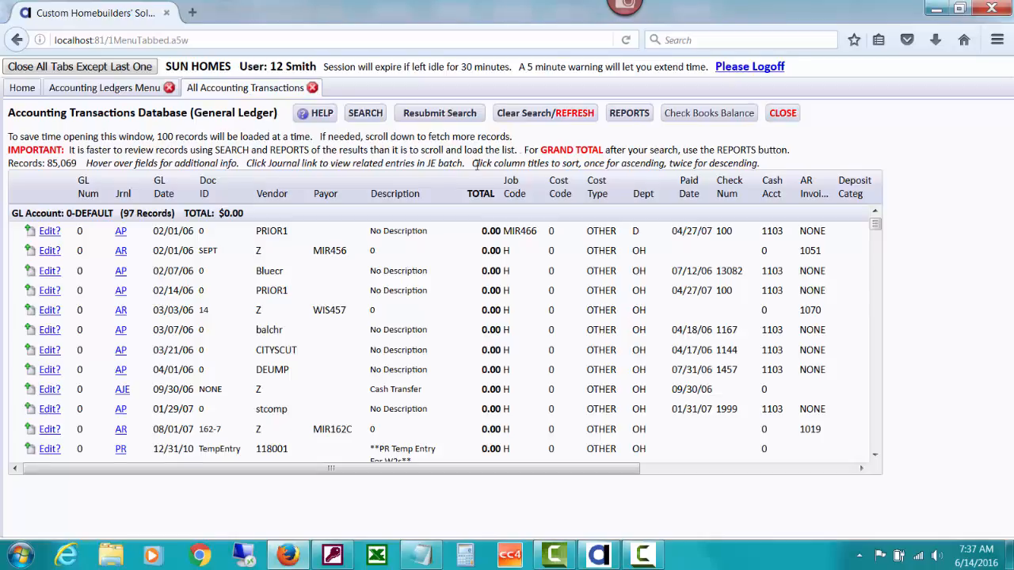
Open the maintenance utility that purges accounting data and moves job revenues and job costs to historical
left_click(24, 88)
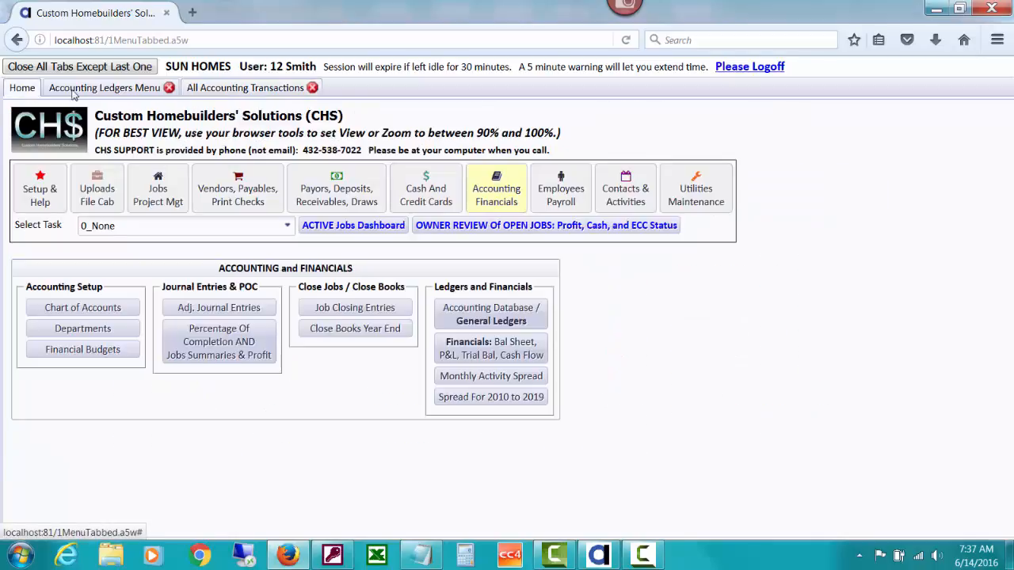
left_click(689, 182)
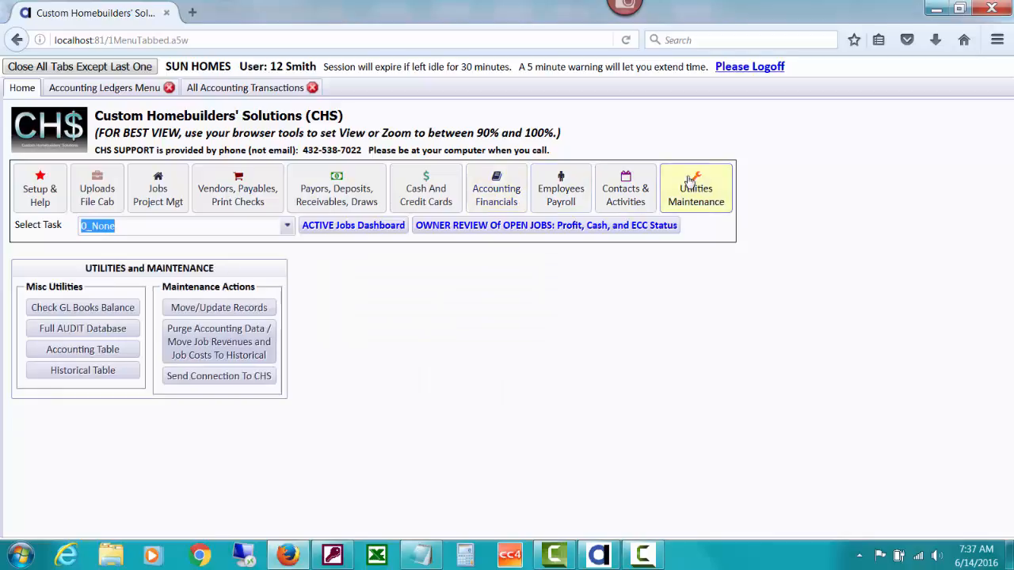
left_click(254, 339)
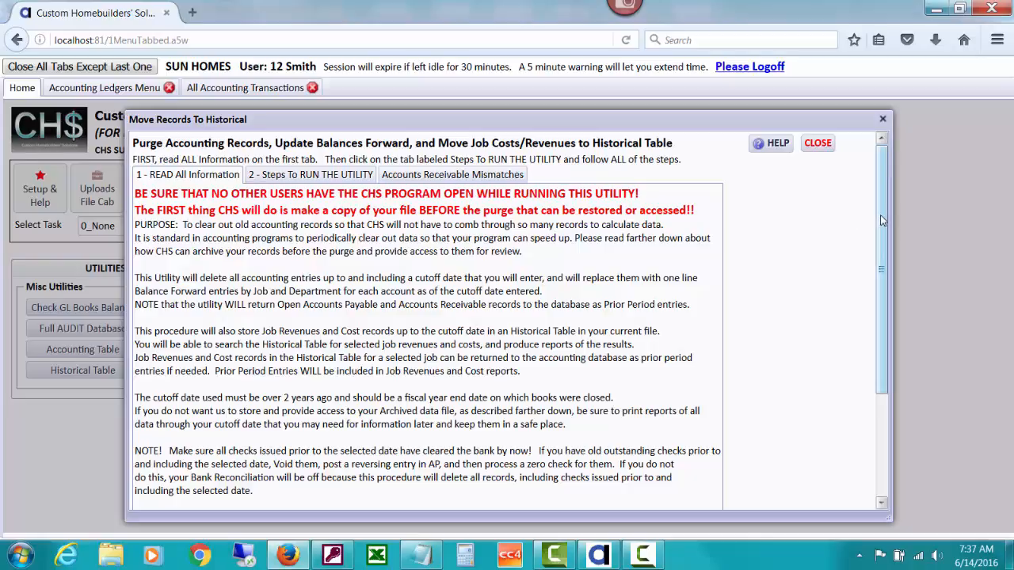
Read all the information on the purge utility, including its purpose, cutoff date rules, outstanding checks note and archived copy terms
left_click_drag(881, 220, 885, 244)
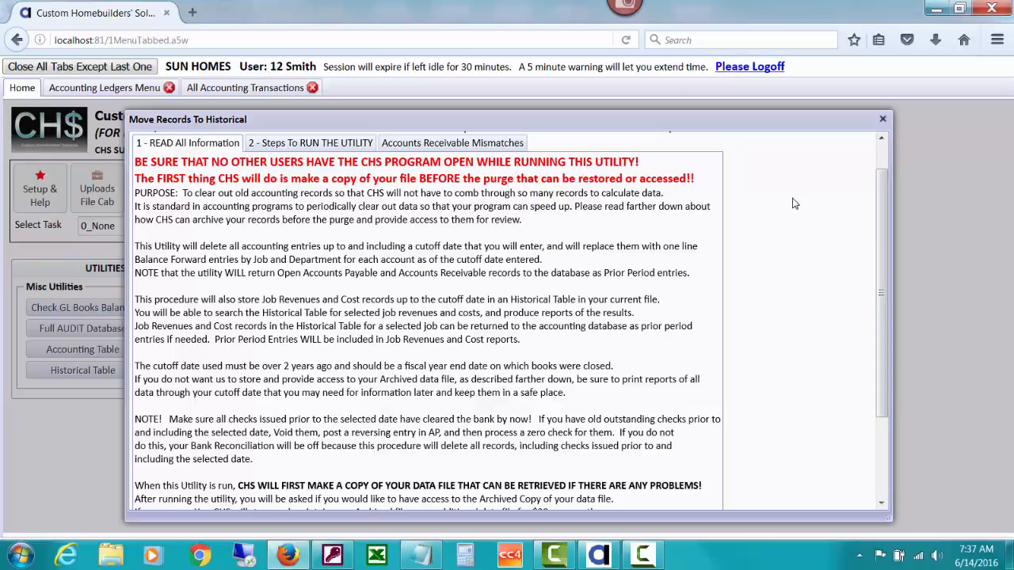
left_click_drag(879, 210, 880, 223)
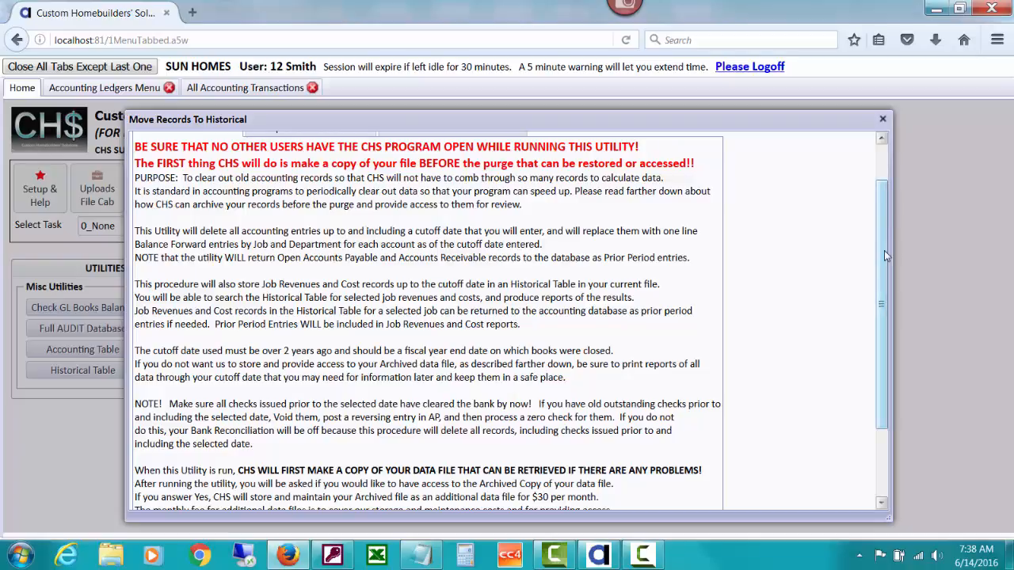
left_click_drag(883, 249, 890, 205)
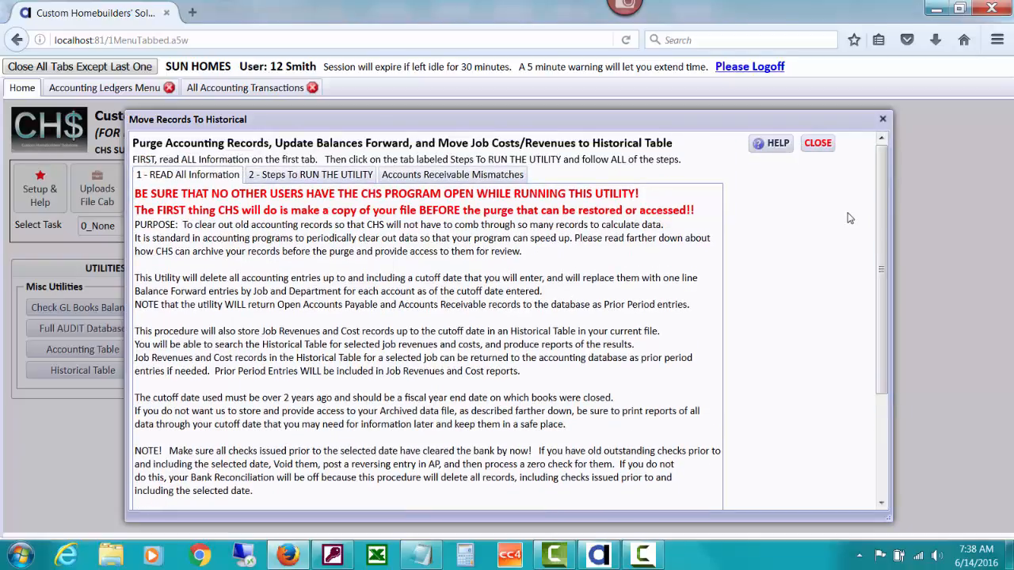
scroll(886, 210, "down", 3)
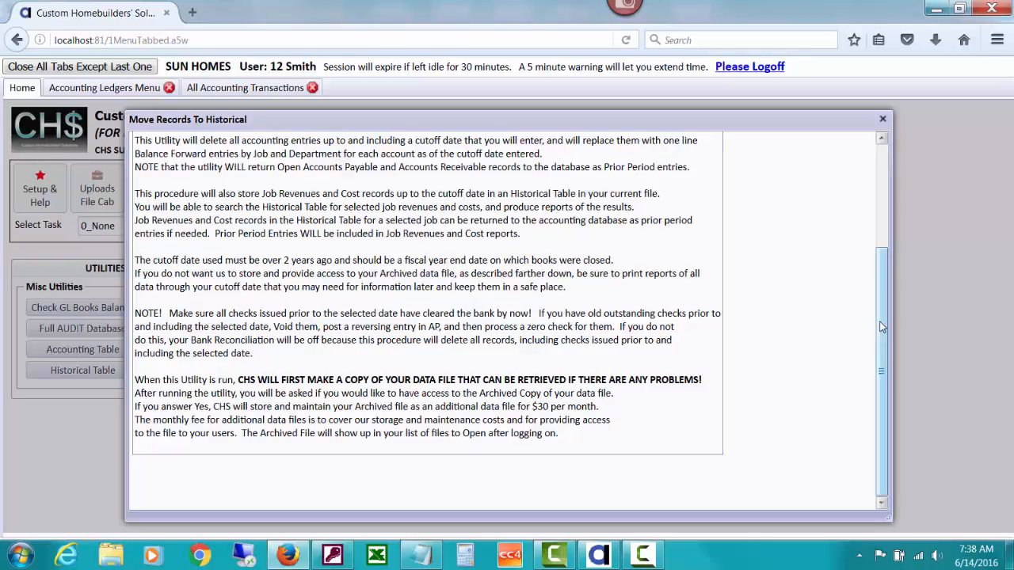
left_click_drag(883, 327, 876, 248)
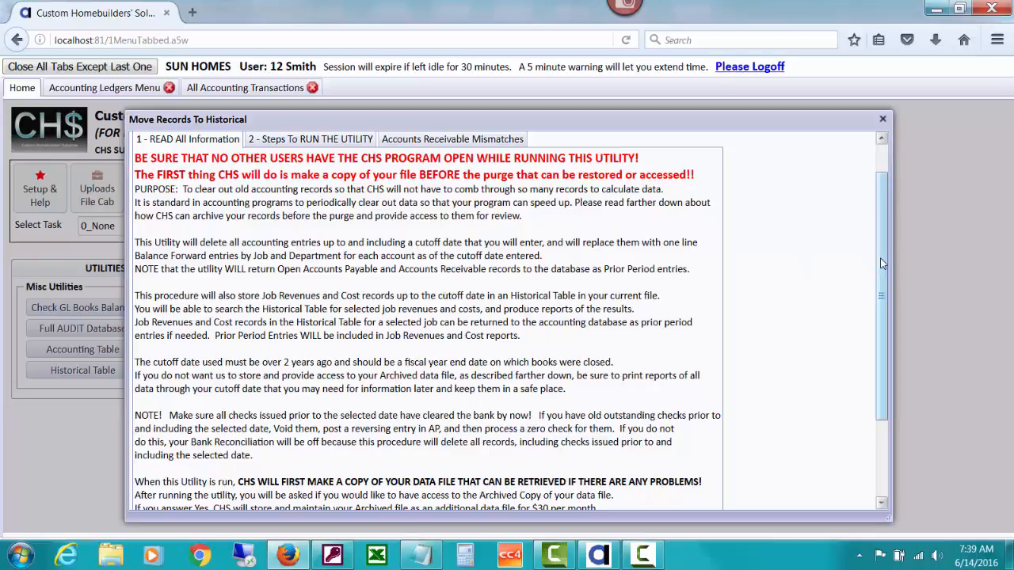
left_click_drag(882, 264, 882, 311)
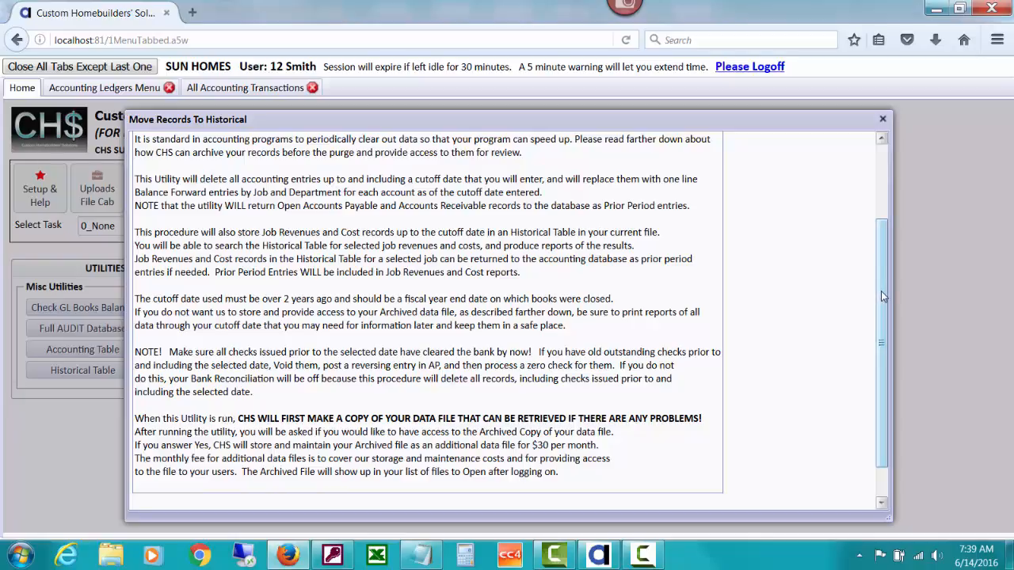
left_click_drag(880, 291, 869, 212)
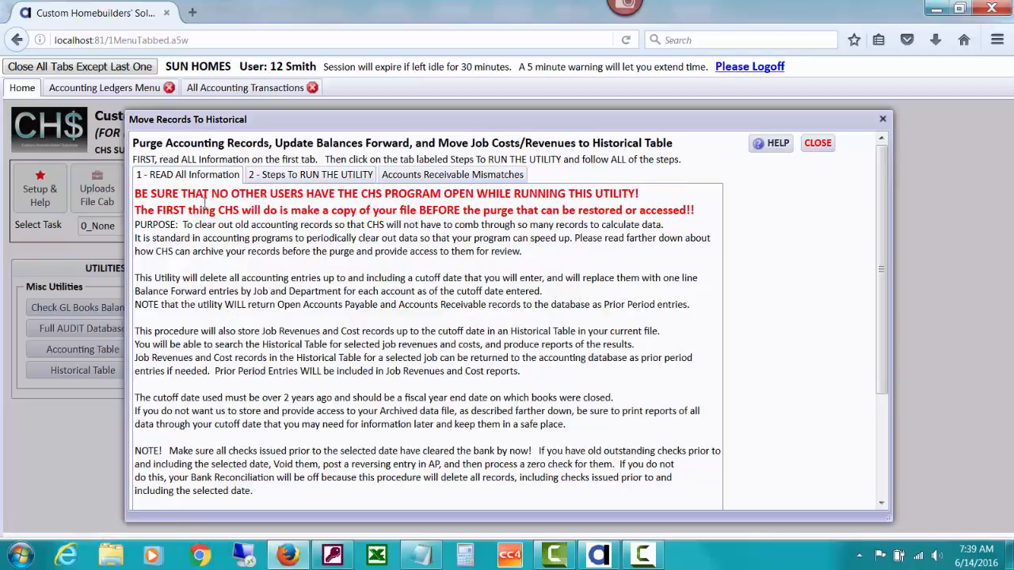
Go to the steps to run the utility and set the cutoff date to 09/30/13
left_click(307, 184)
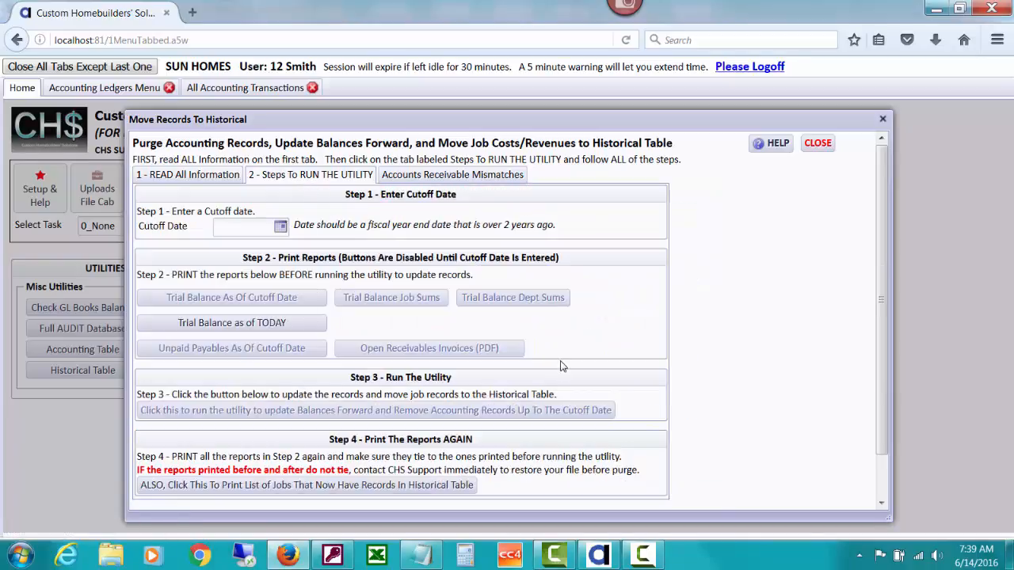
left_click(250, 225)
type("09/30/13")
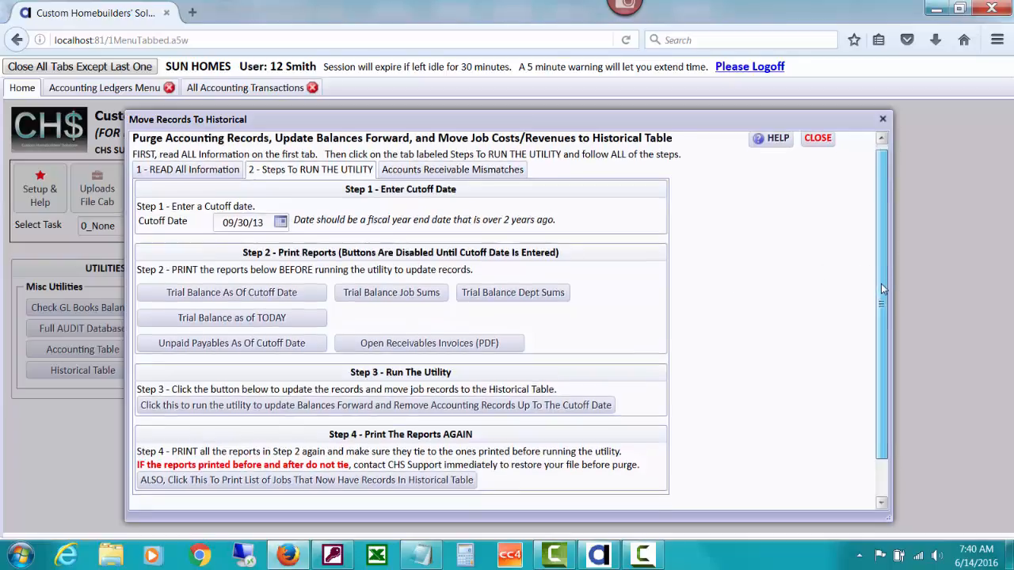
Try to run the purge of accounting records up to the cutoff date, and close the utility
scroll(882, 278, "down", 1)
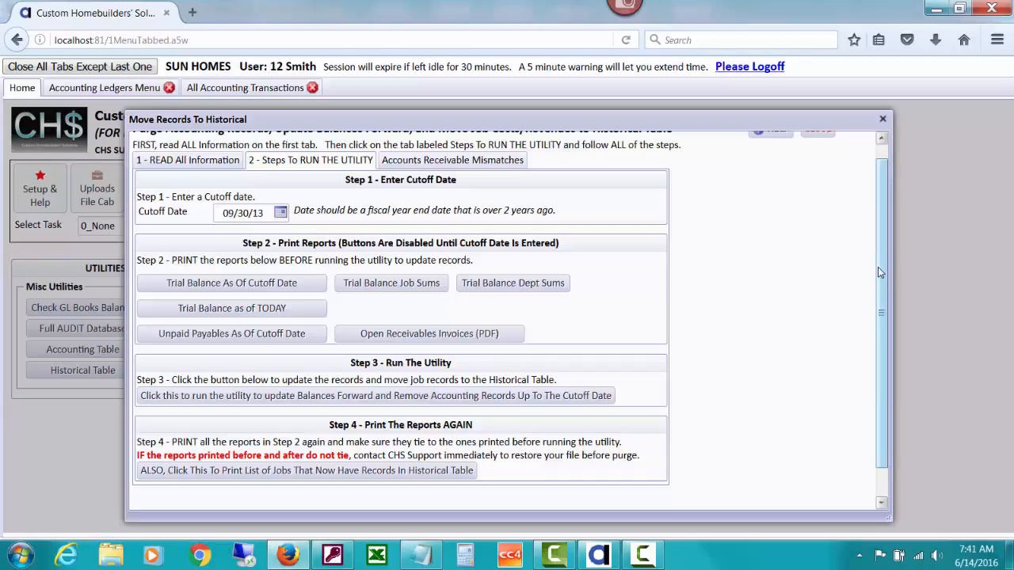
left_click_drag(880, 273, 875, 304)
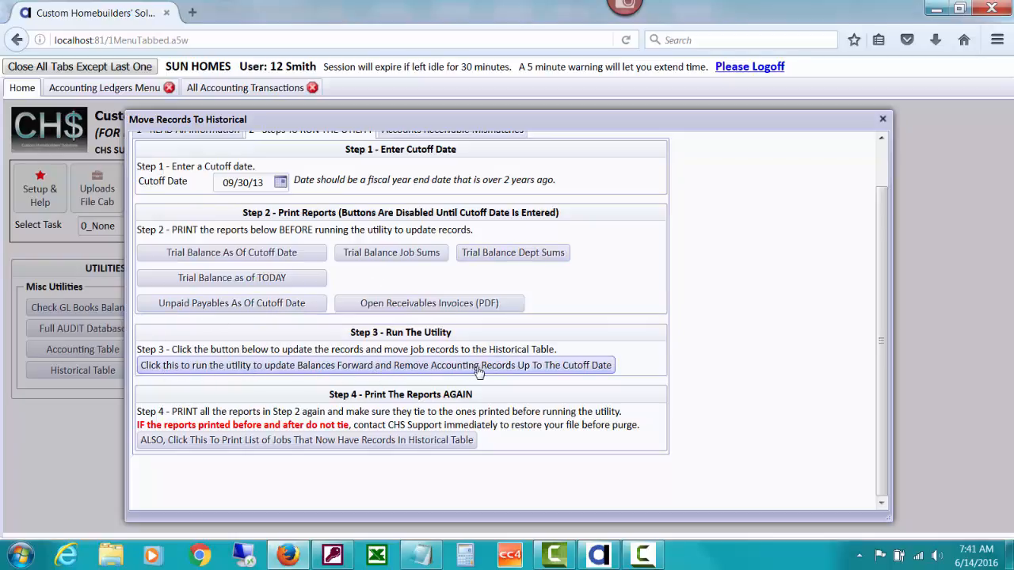
left_click(556, 369)
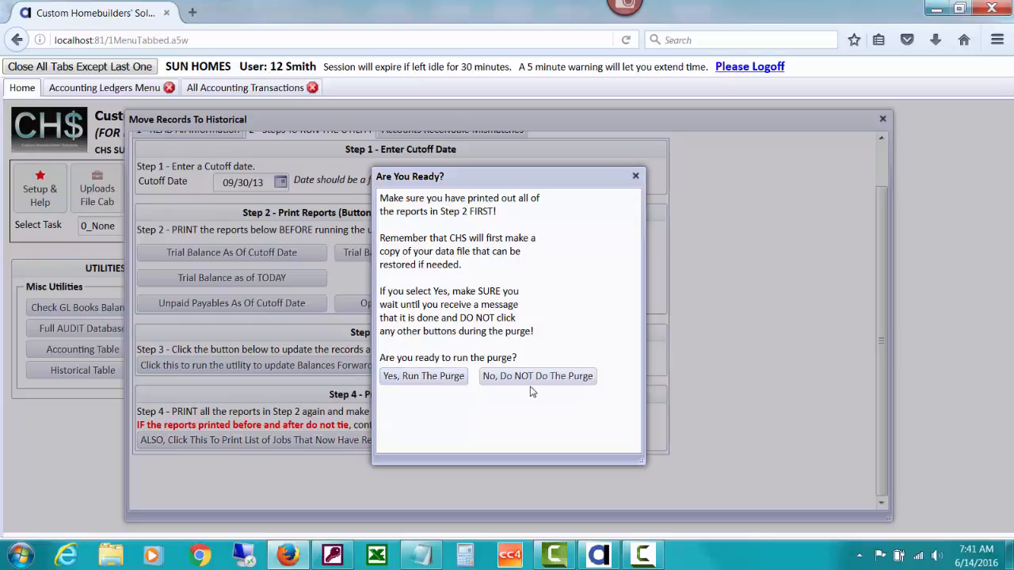
left_click(434, 377)
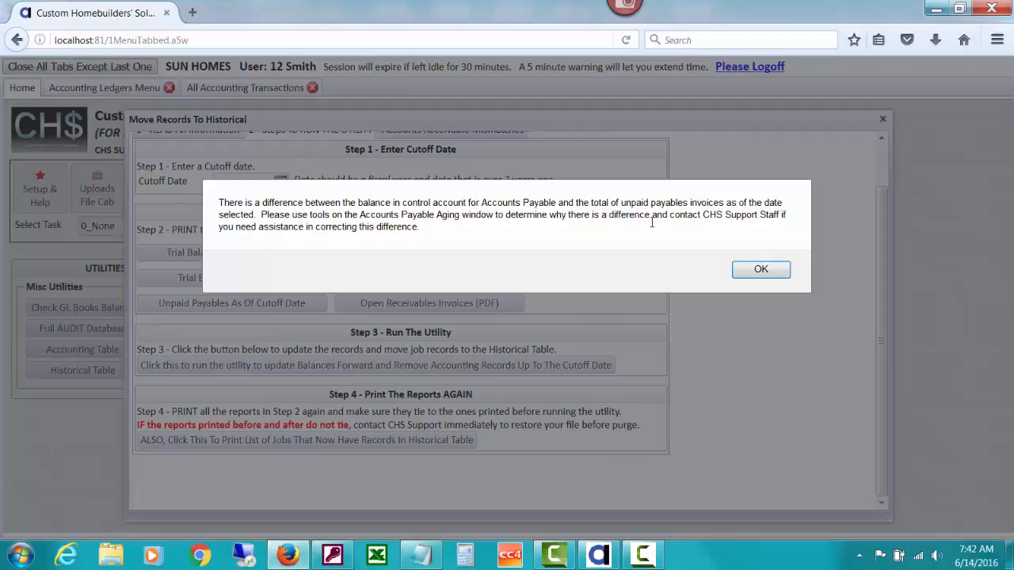
left_click(750, 271)
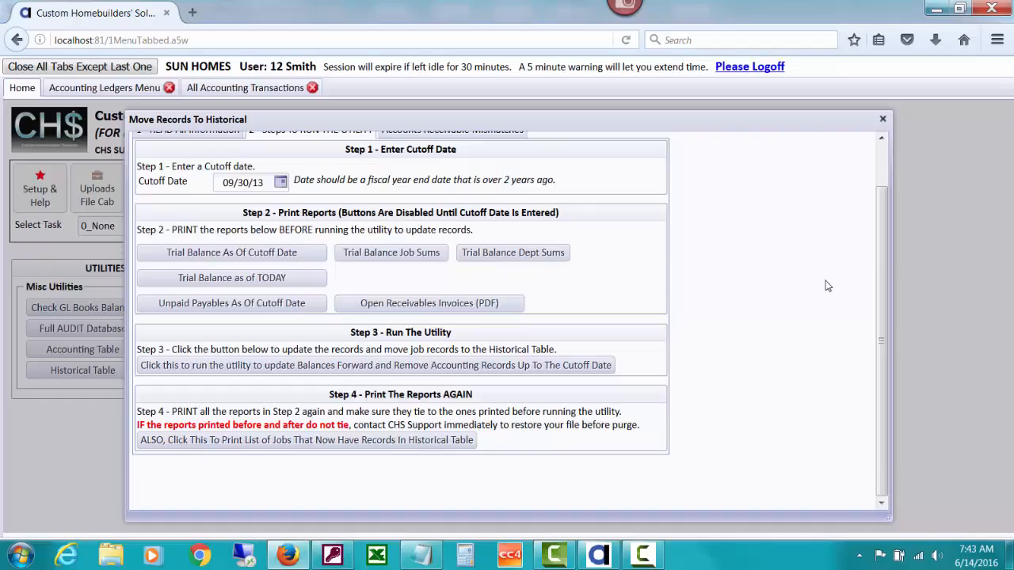
scroll(886, 317, "up", 1)
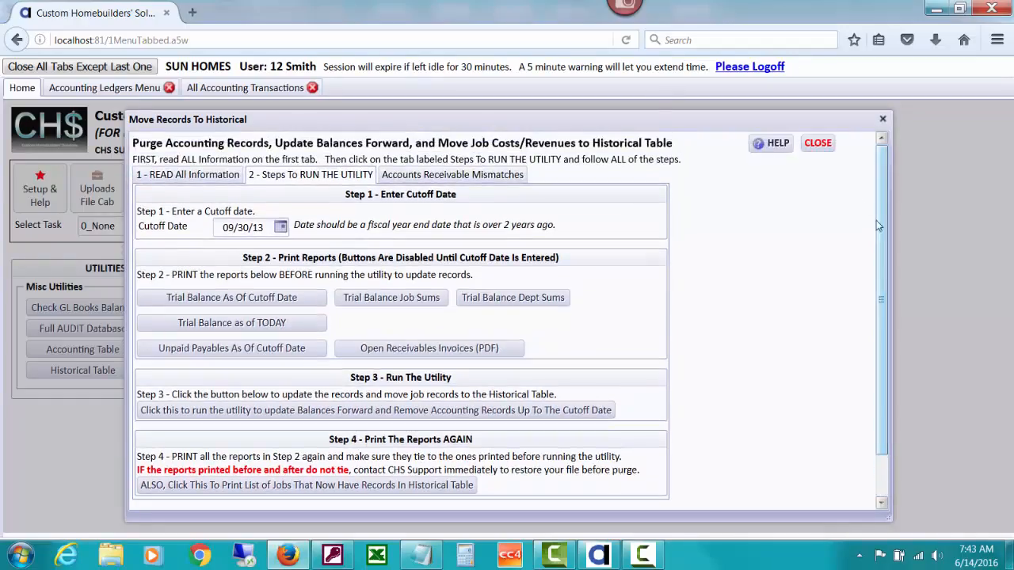
left_click(819, 145)
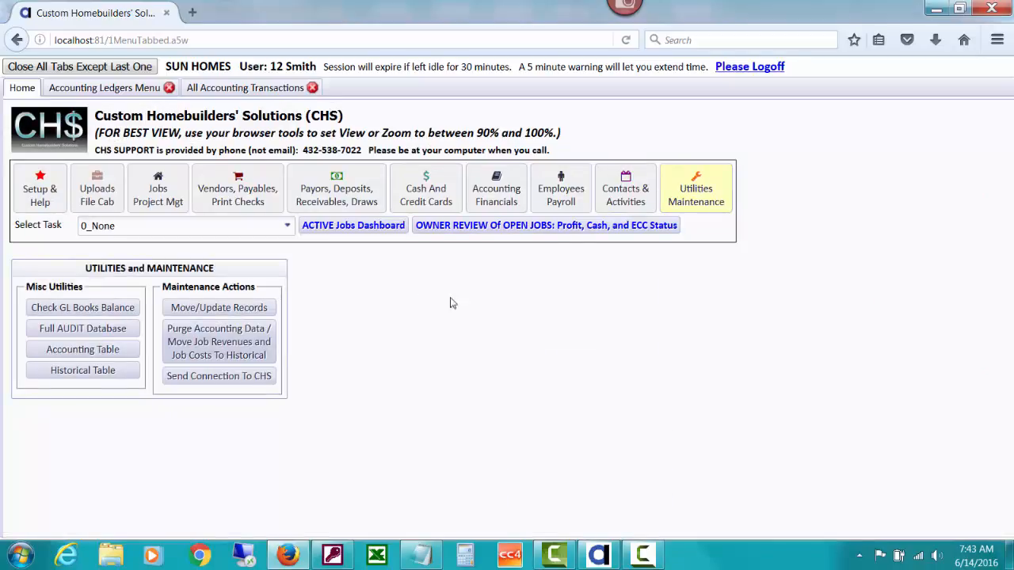
left_click(161, 228)
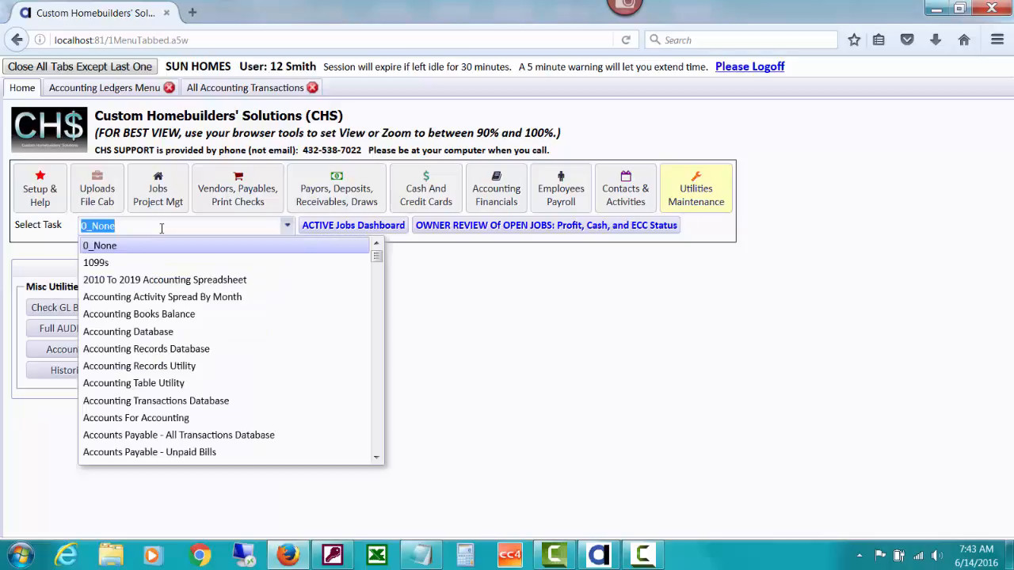
type("ag")
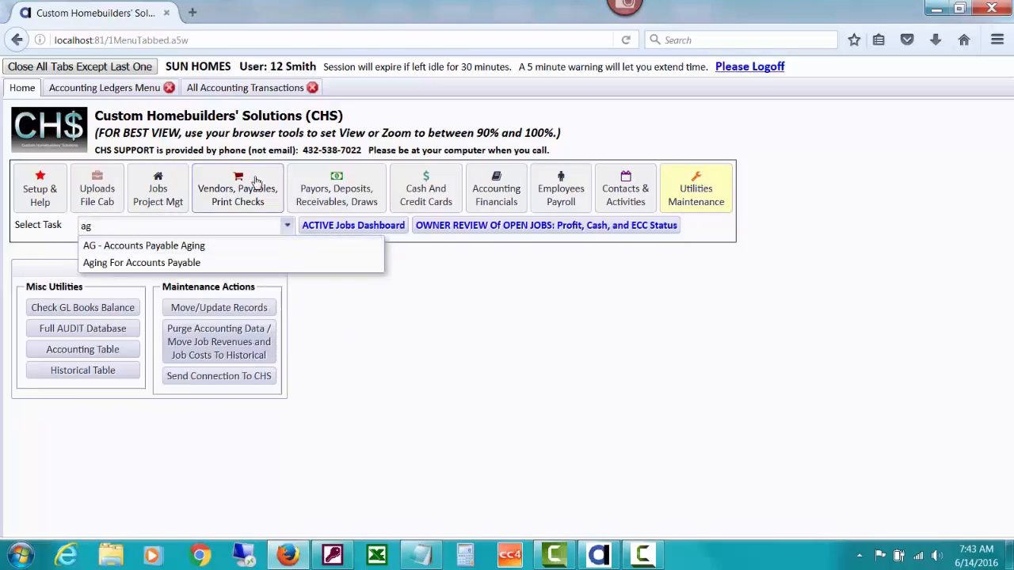
left_click(238, 192)
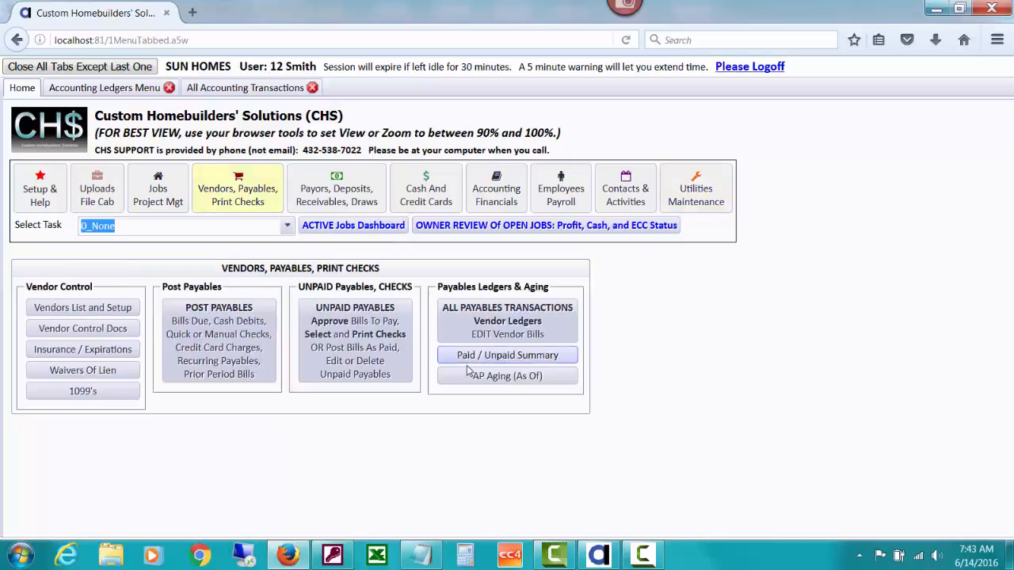
Look up the task "AG - Accounts Payable Aging" with "ag" and open its window, acknowledging the alert
left_click(216, 225)
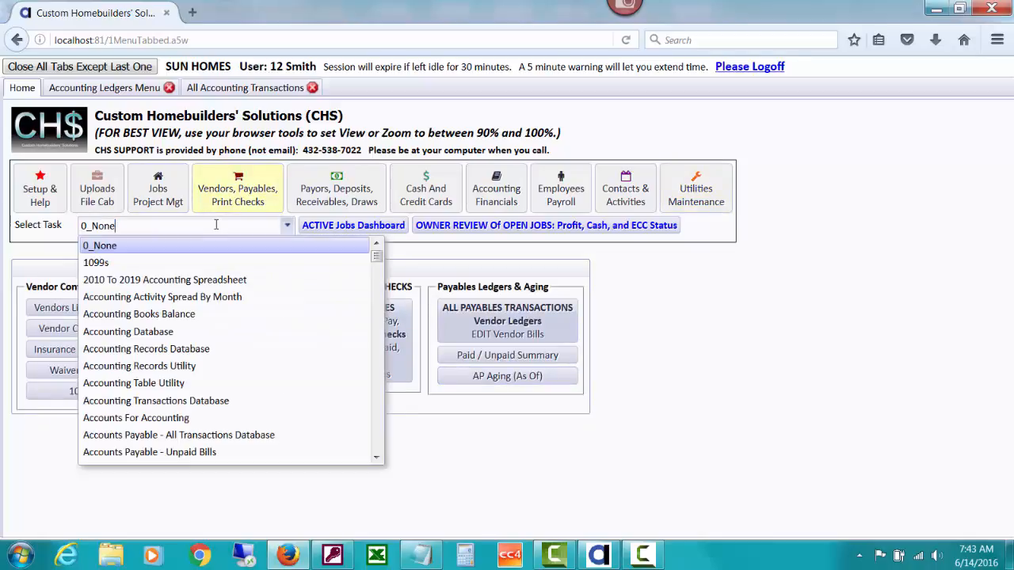
left_click(216, 225)
type("g")
key("BackSpace")
key("BackSpace")
key("BackSpace")
key("BackSpace")
key("BackSpace")
key("BackSpace")
key("BackSpace")
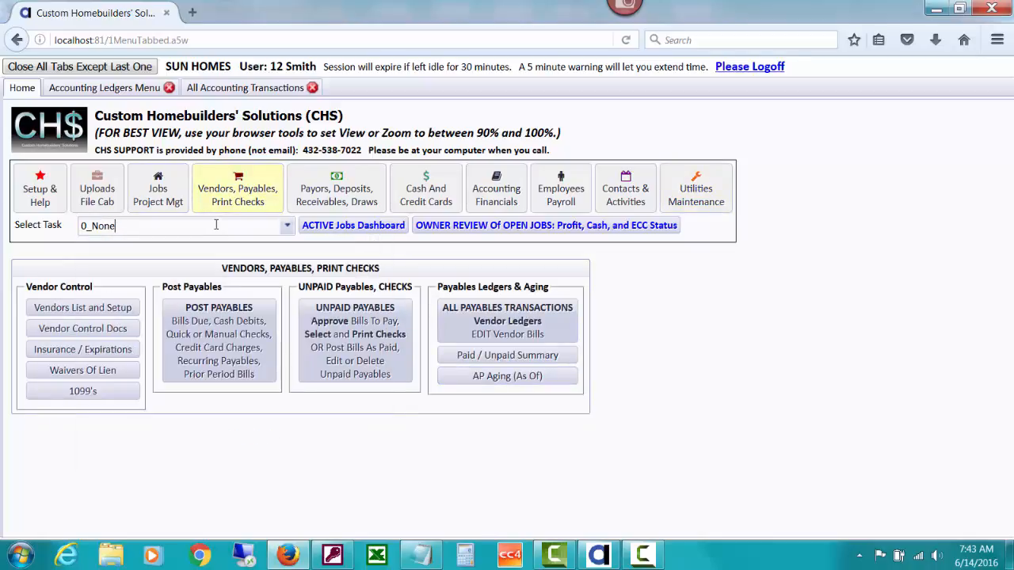
type("ag")
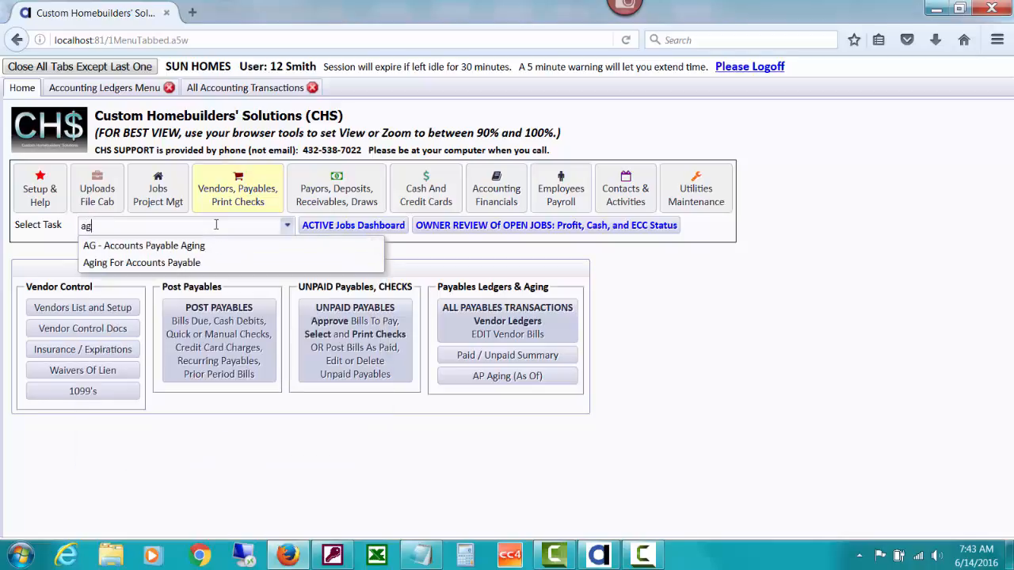
left_click(178, 246)
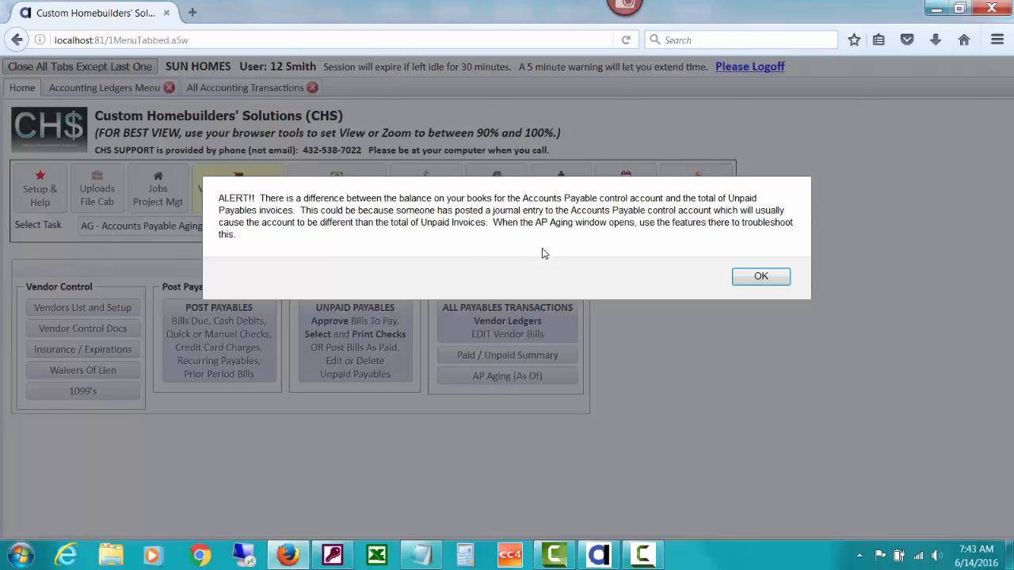
left_click(755, 283)
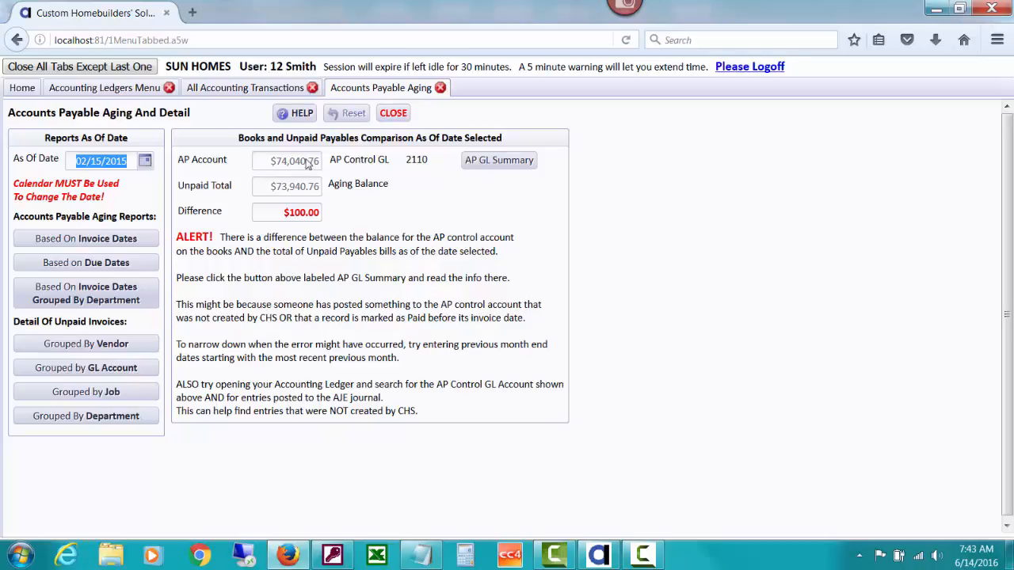
Compare the AP account balance with the unpaid total, and open and close the aging report based on invoice dates
mouse_move(297, 163)
mouse_move(289, 184)
left_click(149, 240)
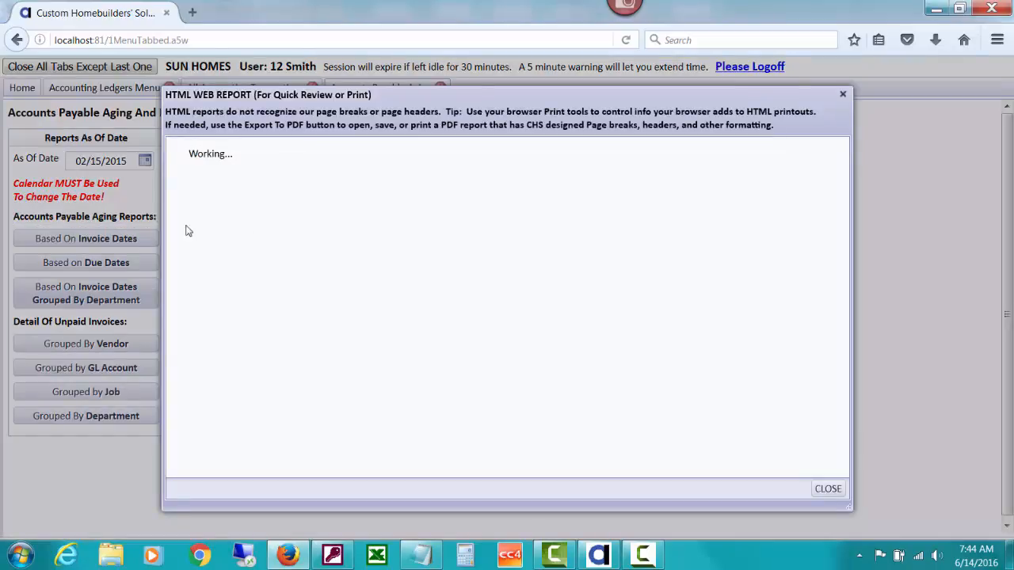
left_click(827, 487)
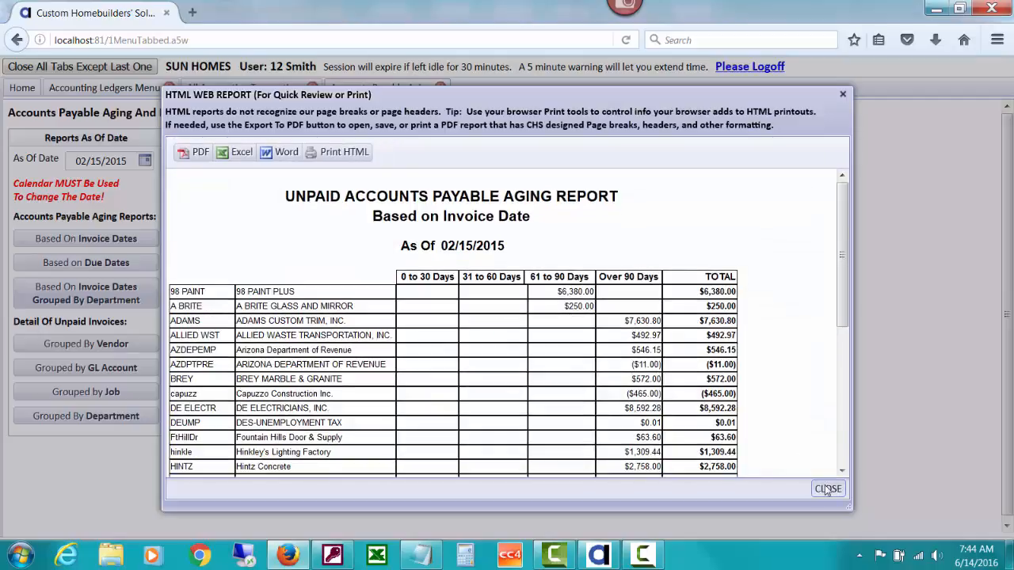
Set the As Of Date of the Accounts Payable Aging reports to 09/30/2014 using the calendar
left_click(76, 161)
left_click(144, 160)
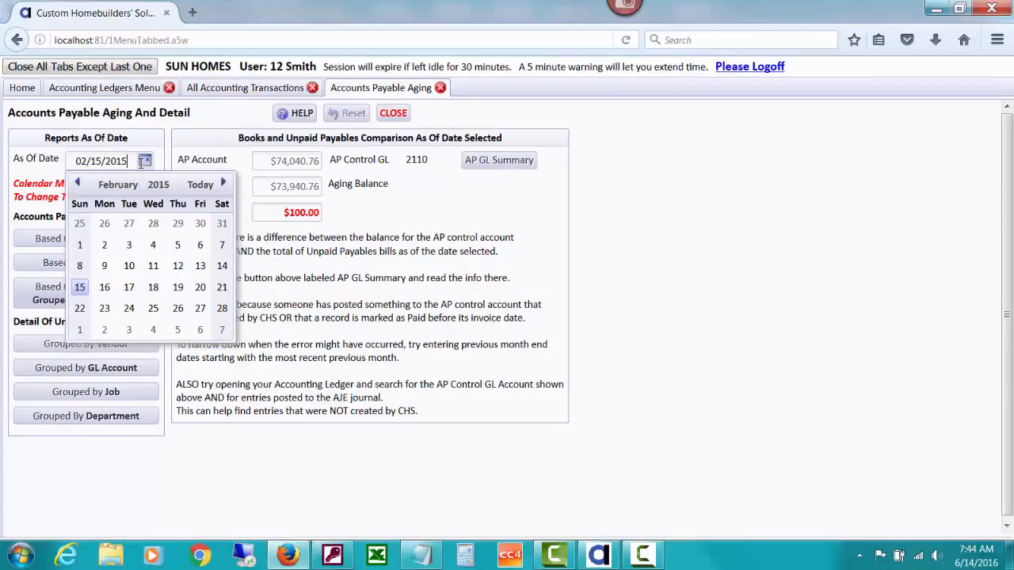
left_click(158, 184)
left_click(129, 287)
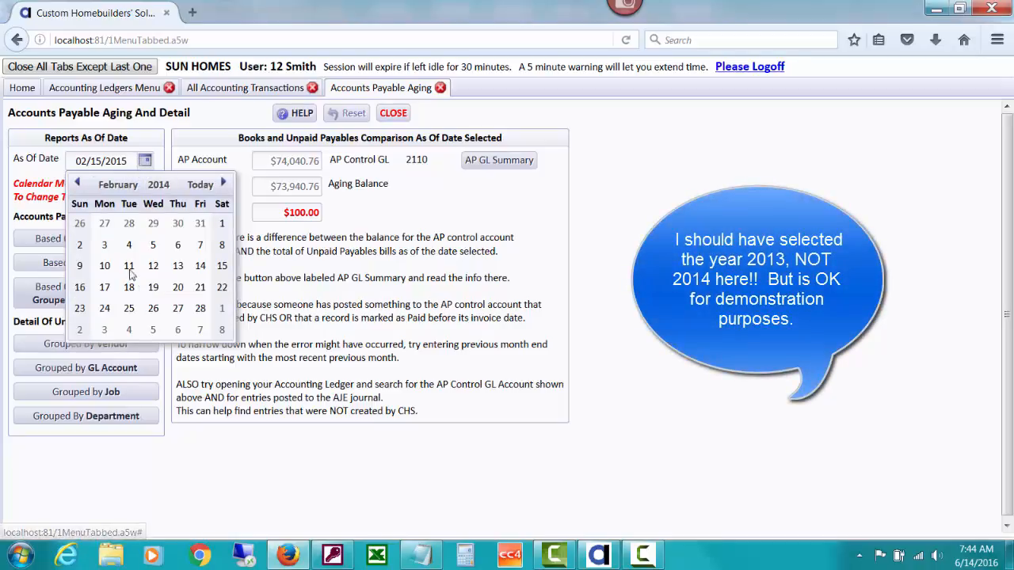
left_click(117, 185)
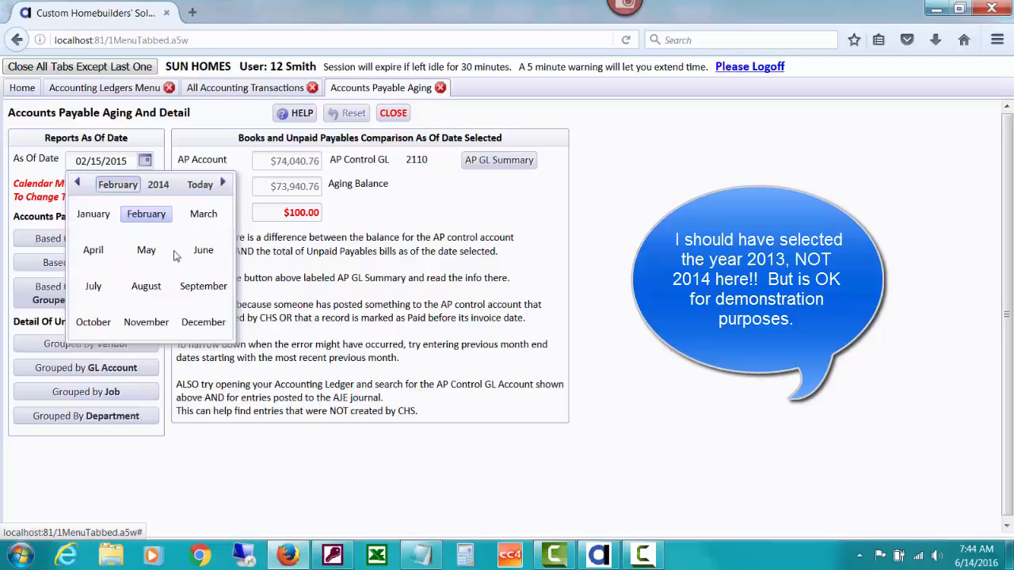
left_click(202, 290)
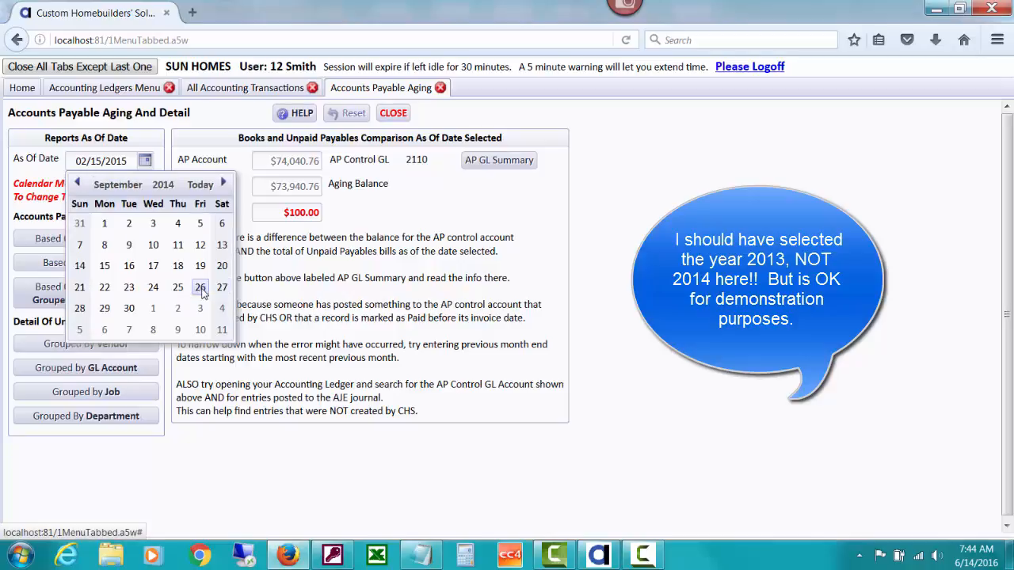
left_click(128, 310)
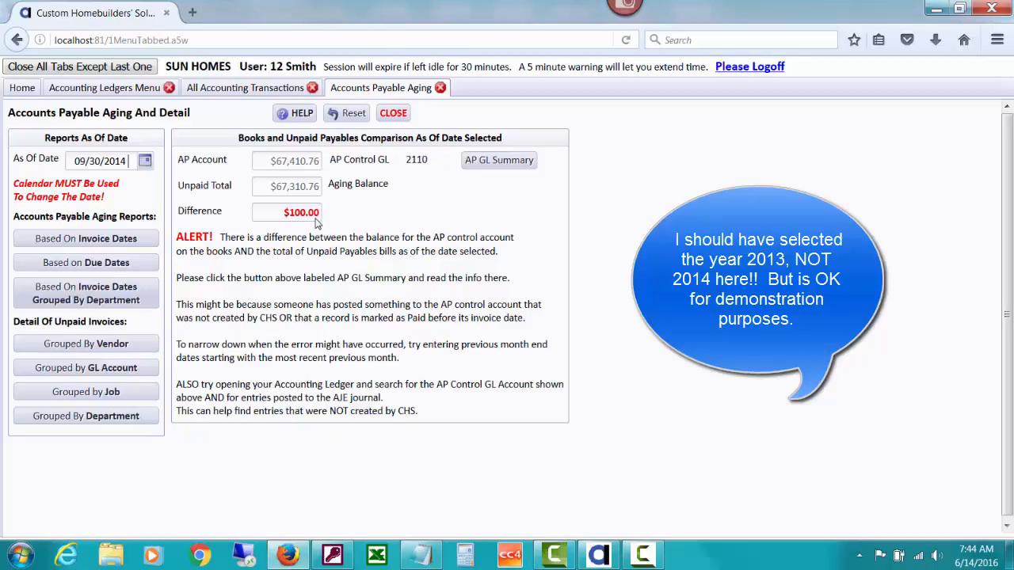
View the aging report based on invoice dates down to its totals, and close it
left_click(135, 246)
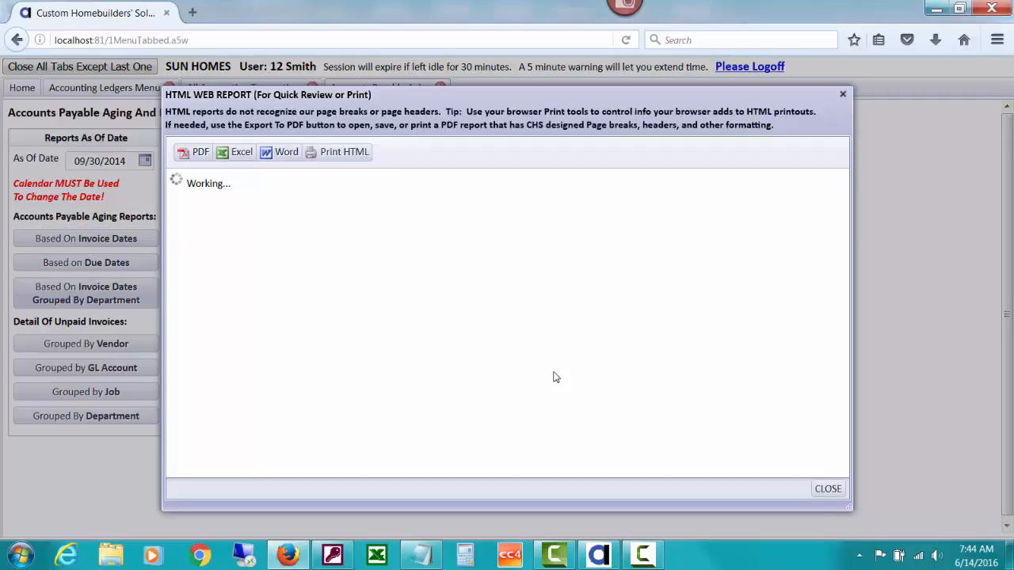
left_click_drag(846, 272, 836, 445)
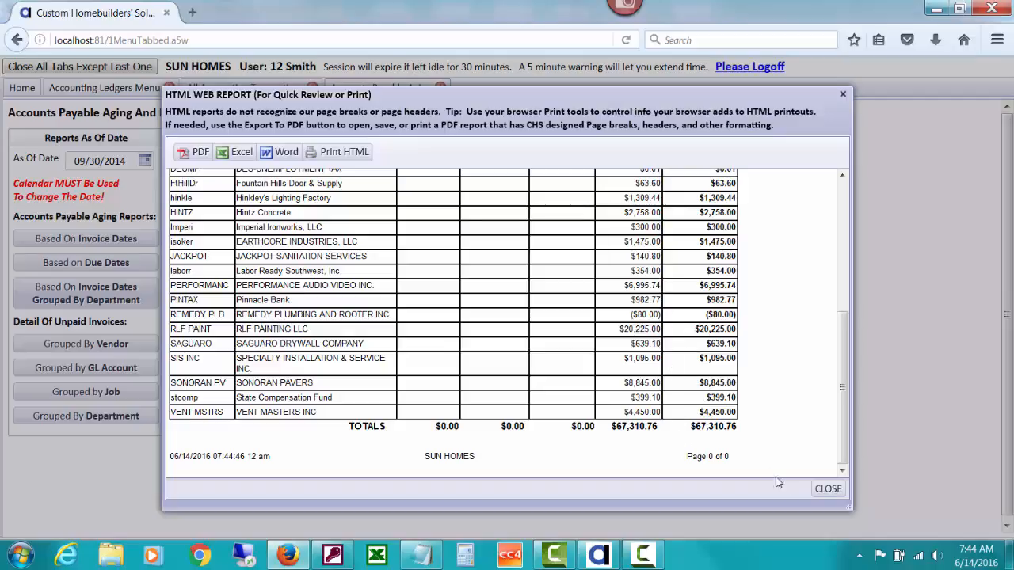
left_click(827, 489)
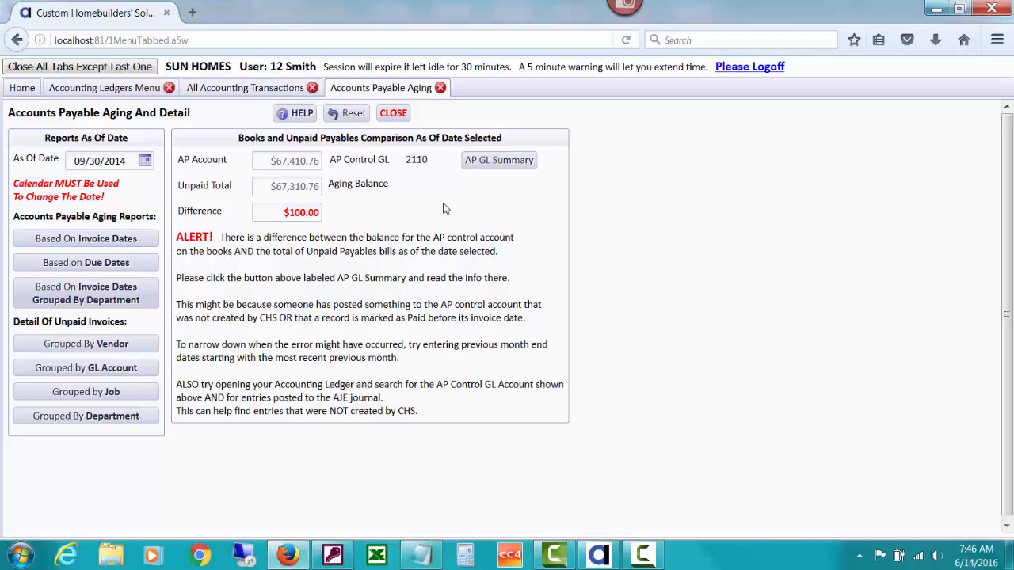
Review the AP GL Summary of vendor transactions in control account 2110 down to its total, and close it
left_click(479, 163)
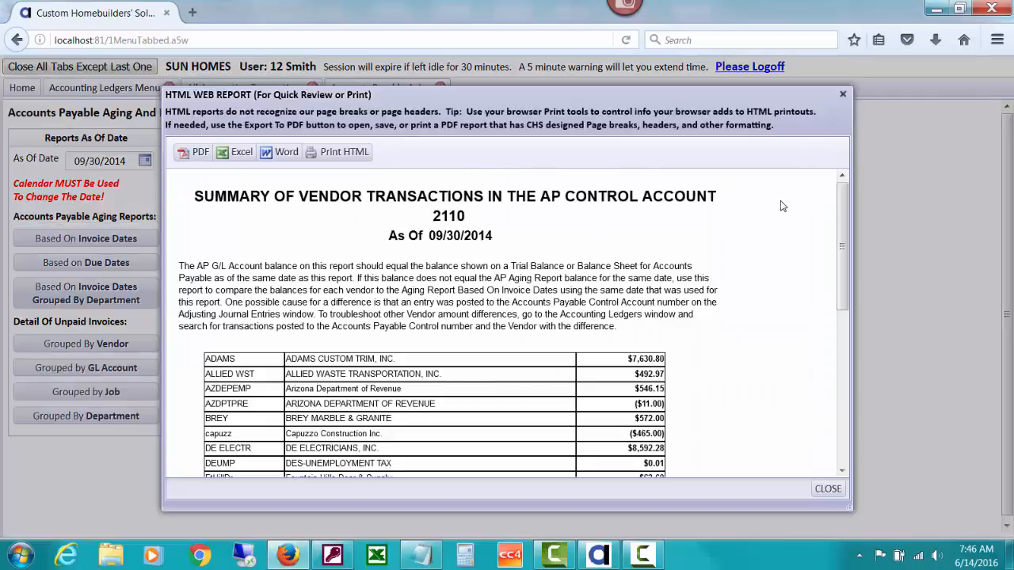
mouse_move(838, 217)
left_mouse_down()
mouse_move(841, 261)
mouse_move(842, 224)
left_mouse_up()
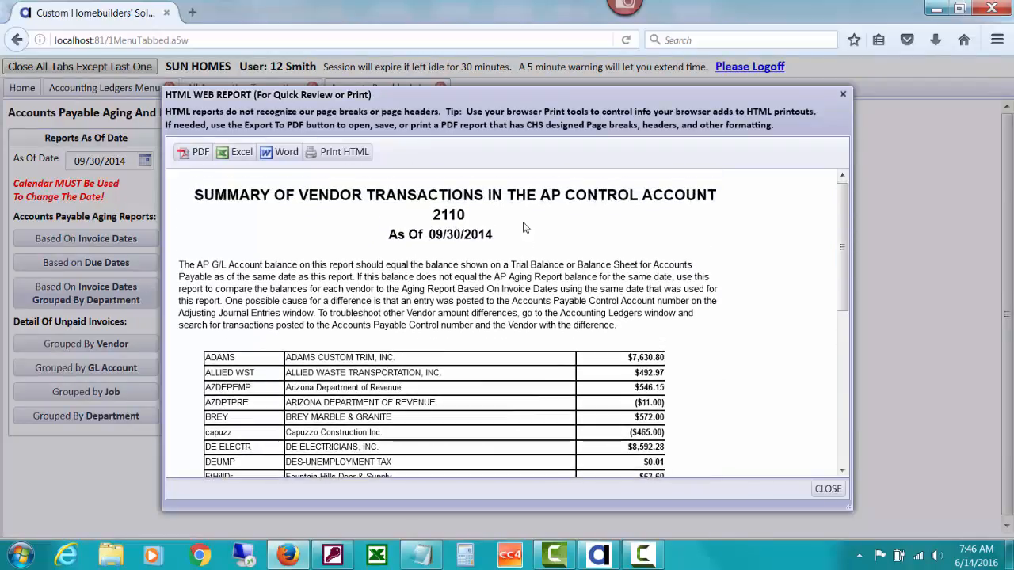
left_click_drag(841, 261, 845, 408)
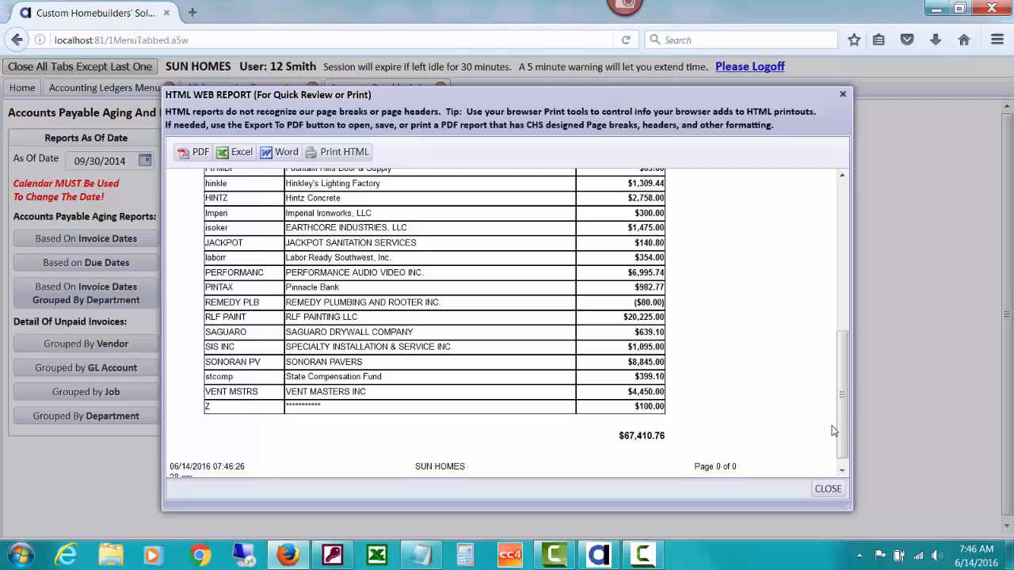
mouse_move(840, 428)
left_mouse_down()
mouse_move(841, 273)
mouse_move(837, 438)
left_mouse_up()
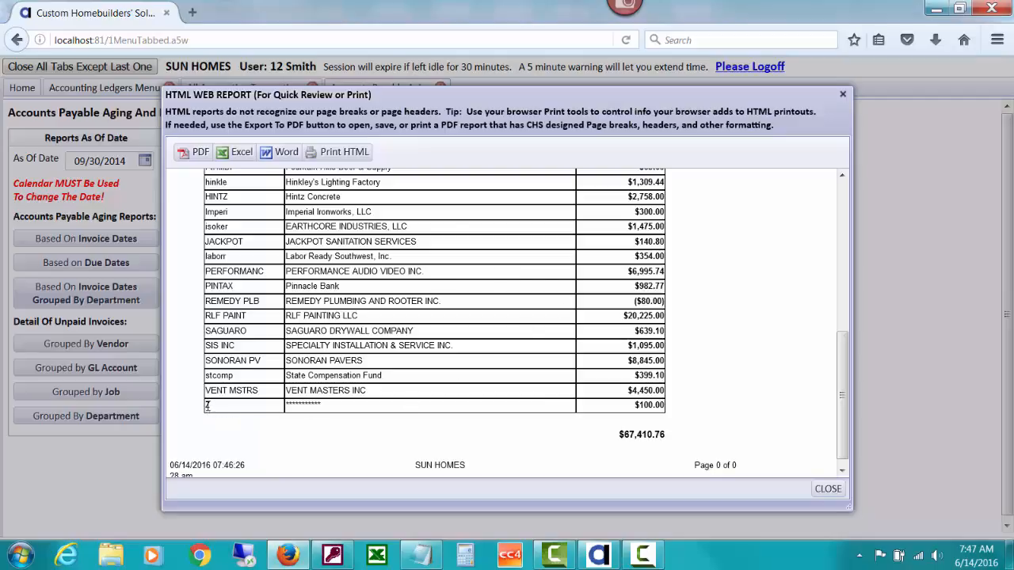
left_click(827, 490)
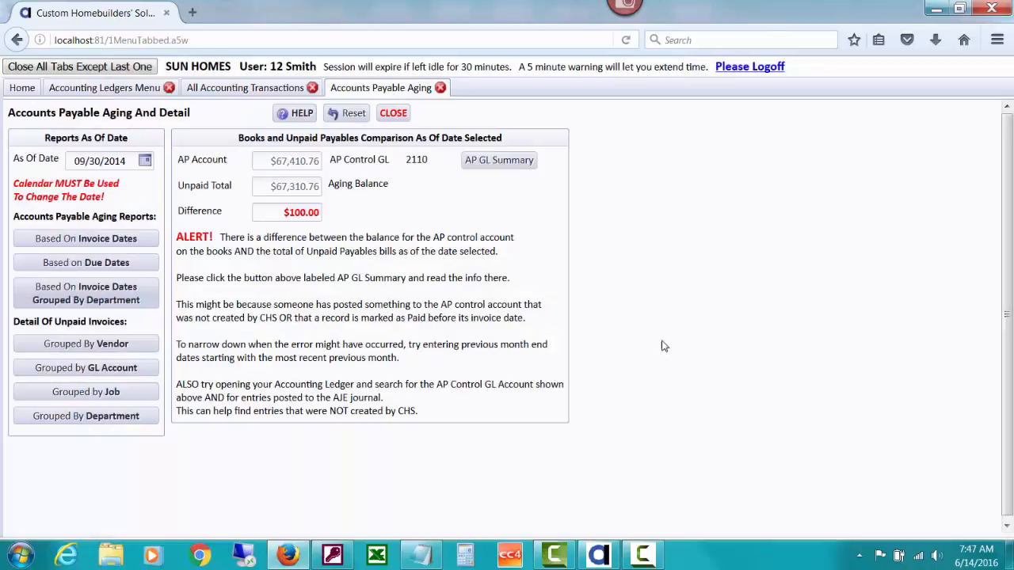
Search all accounting transactions for GL account 2110-ACCOUNTS PAYABLE - TRADE and vendor Z, and look through the matching records
left_click(232, 91)
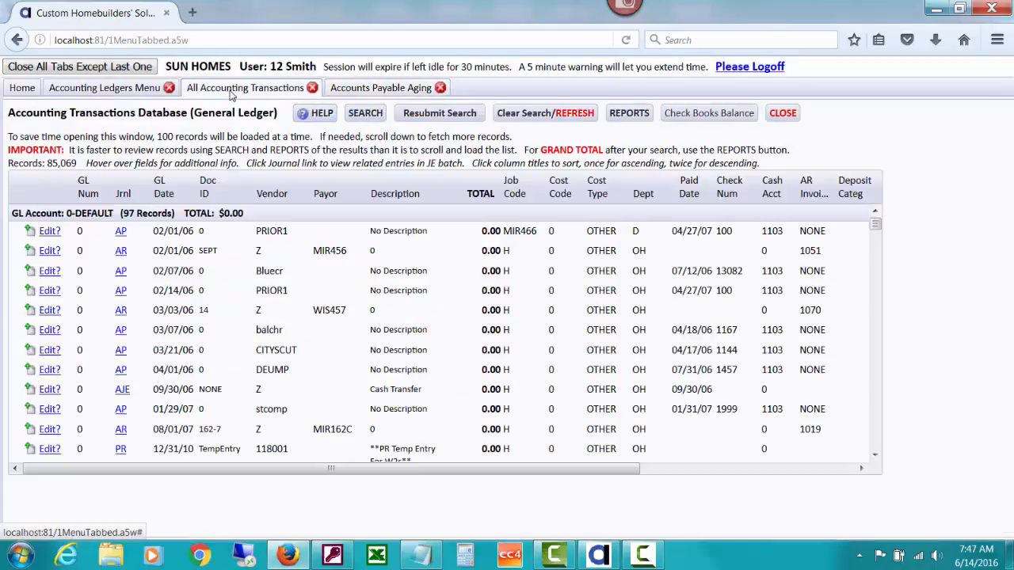
left_click(367, 113)
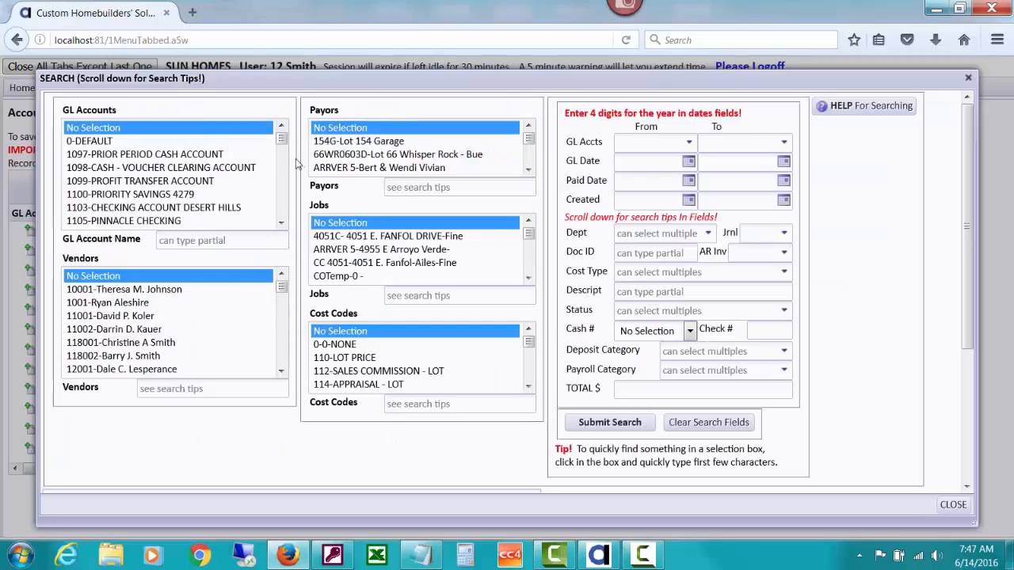
left_click(239, 131)
key("2")
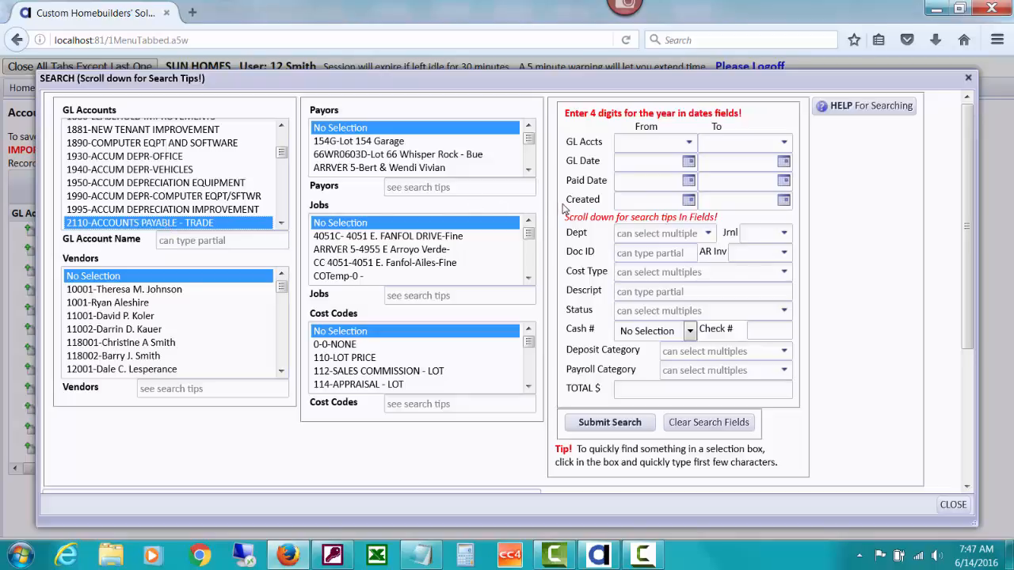
left_click(212, 279)
key("z")
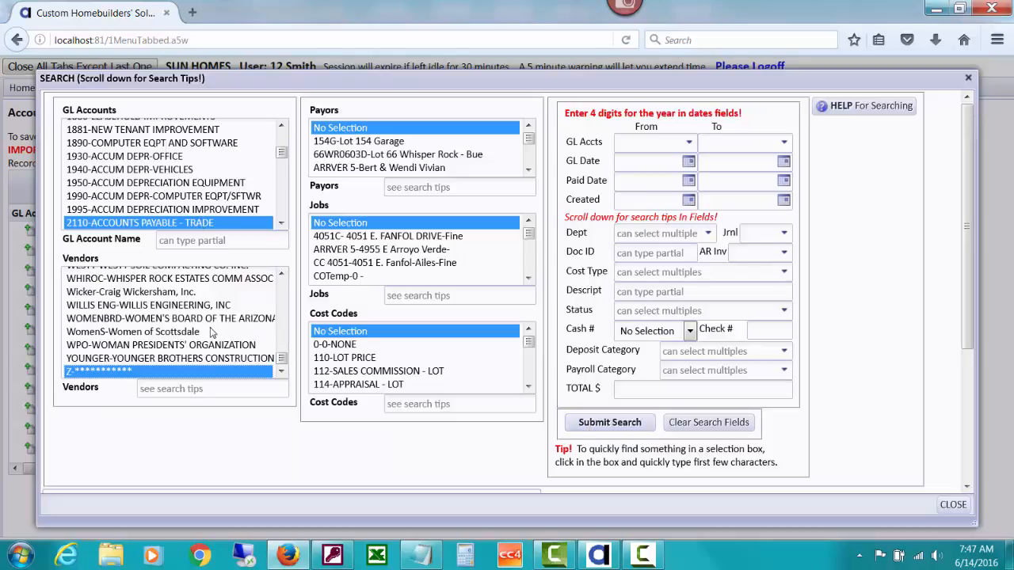
left_click(584, 422)
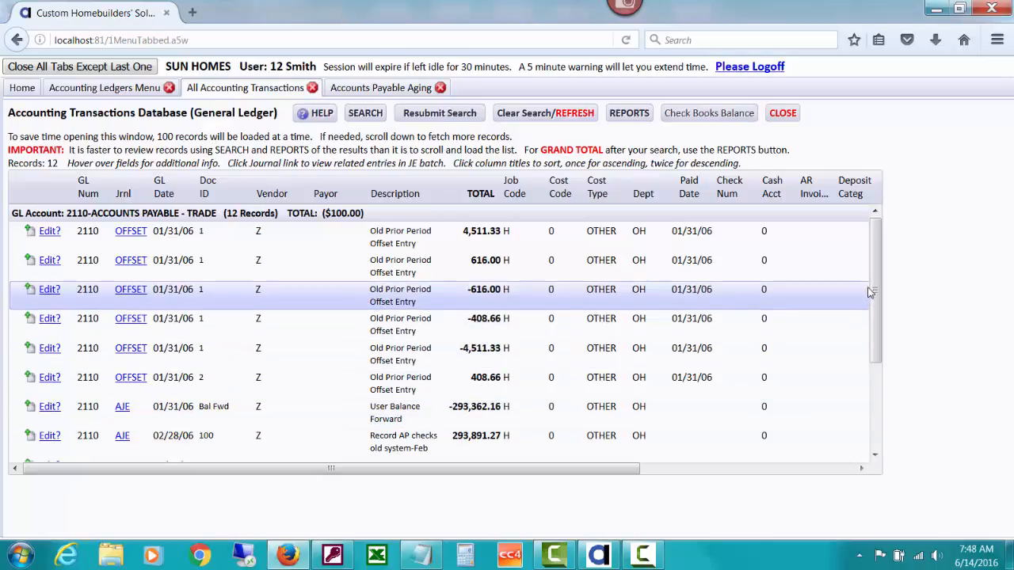
left_click_drag(868, 292, 868, 436)
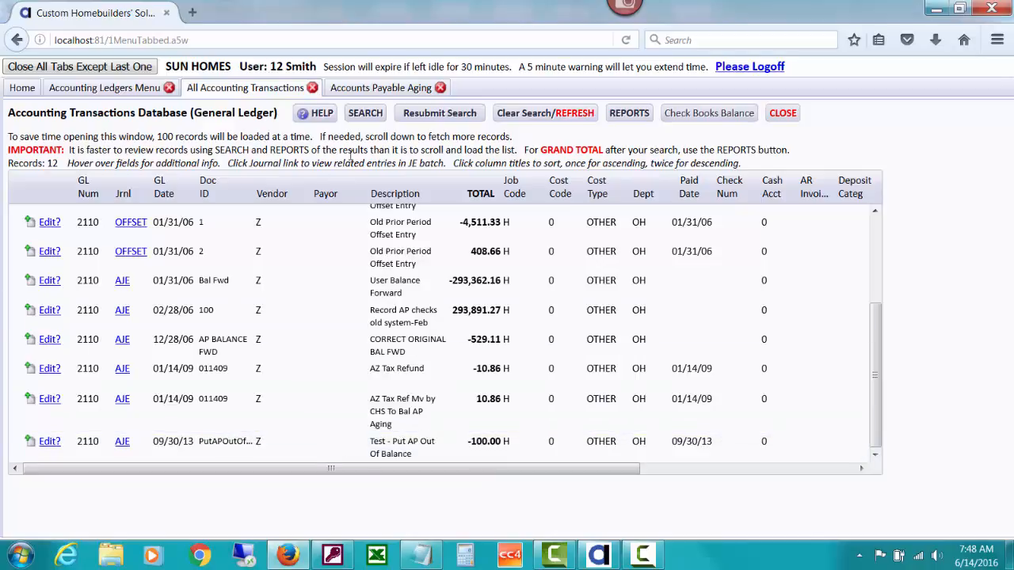
Narrow the transaction search to totals of 100,-100, and view and close the journal entry batch report of the AJE record
left_click(357, 117)
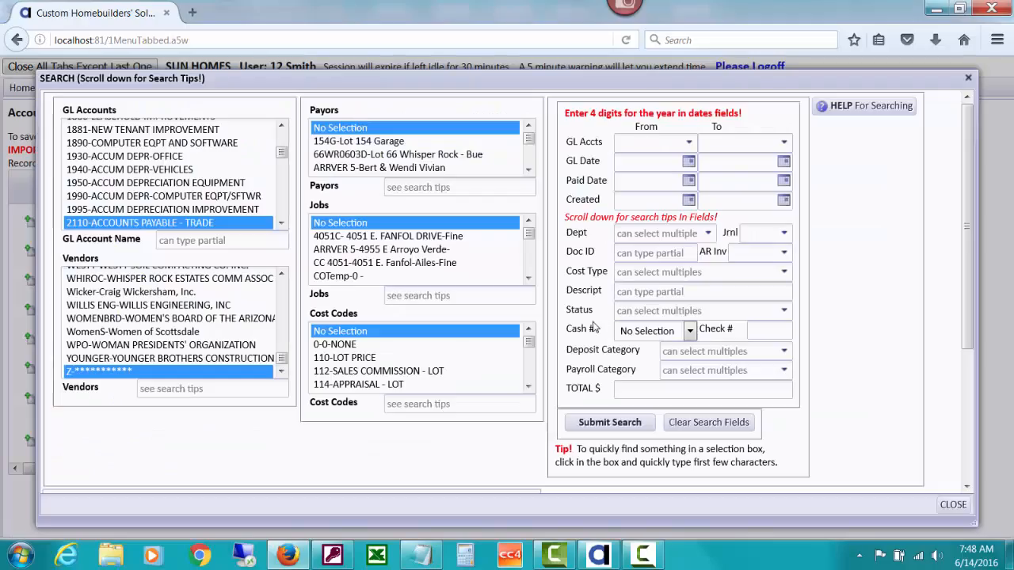
left_click(620, 387)
type("100")
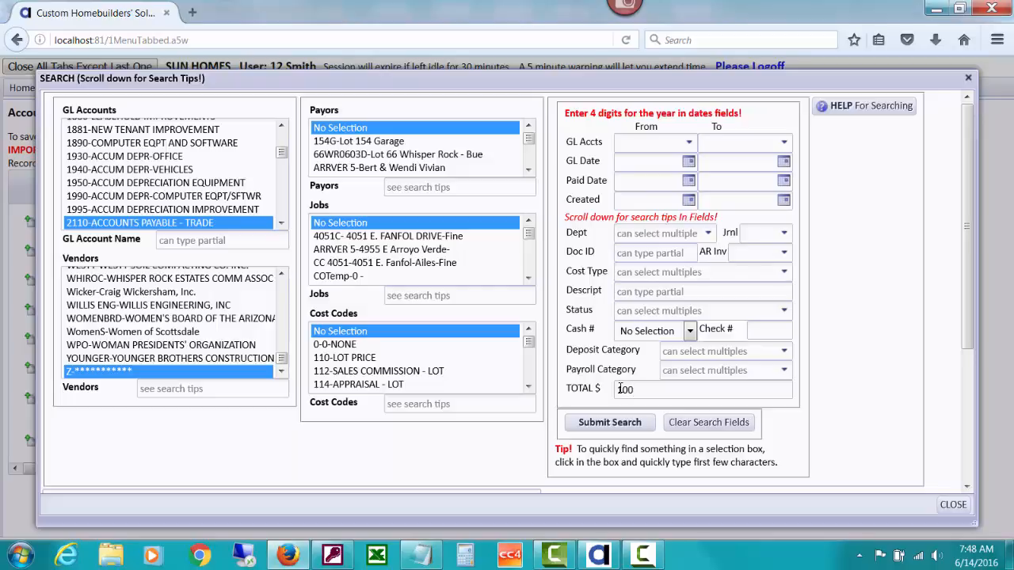
type(",-100")
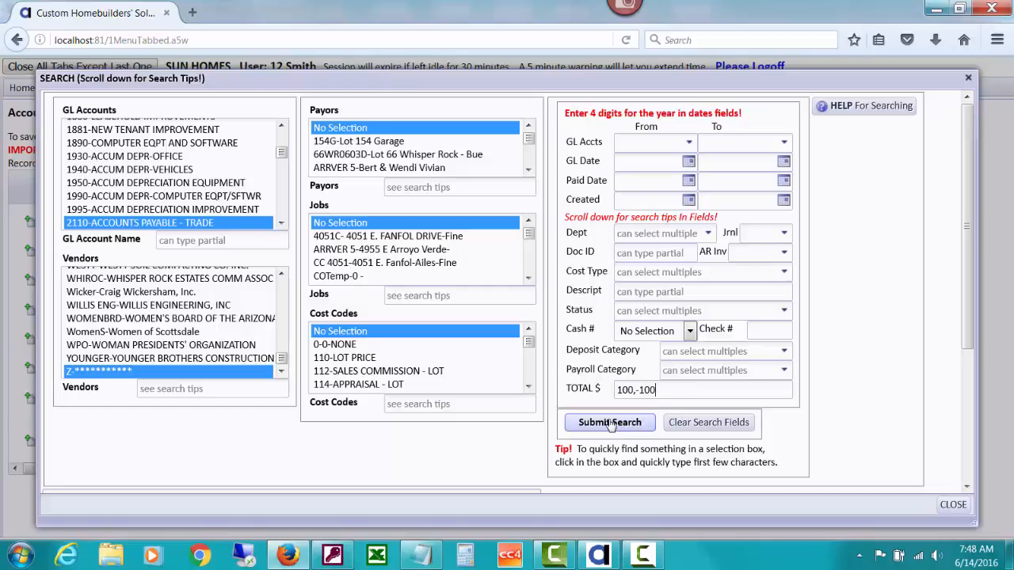
left_click(610, 423)
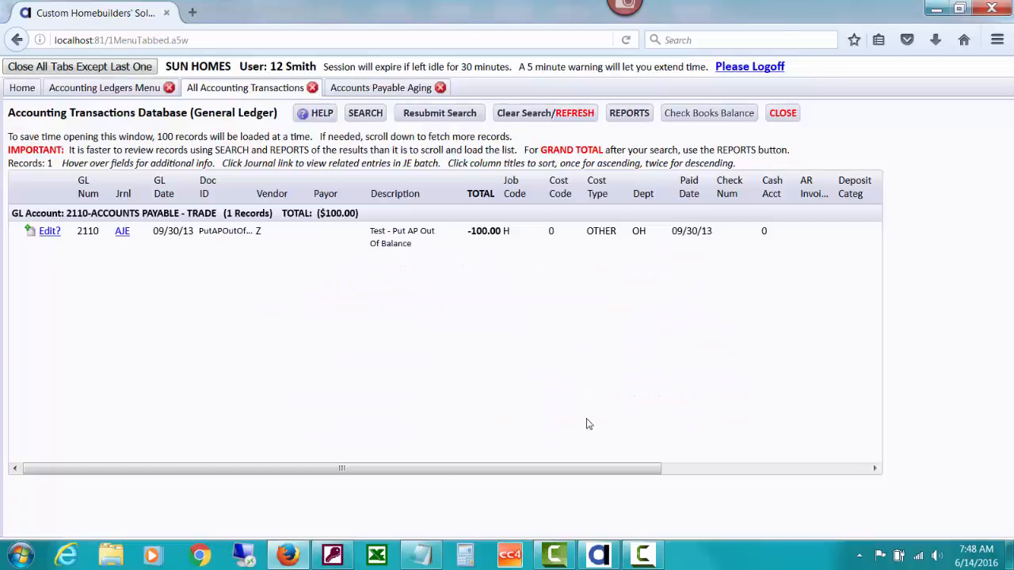
left_click(121, 234)
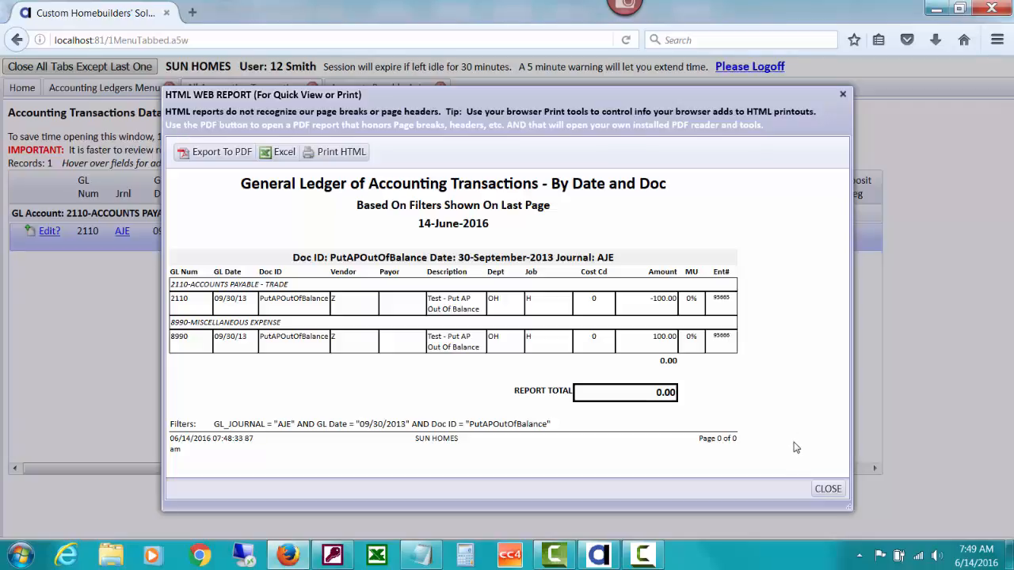
left_click(825, 489)
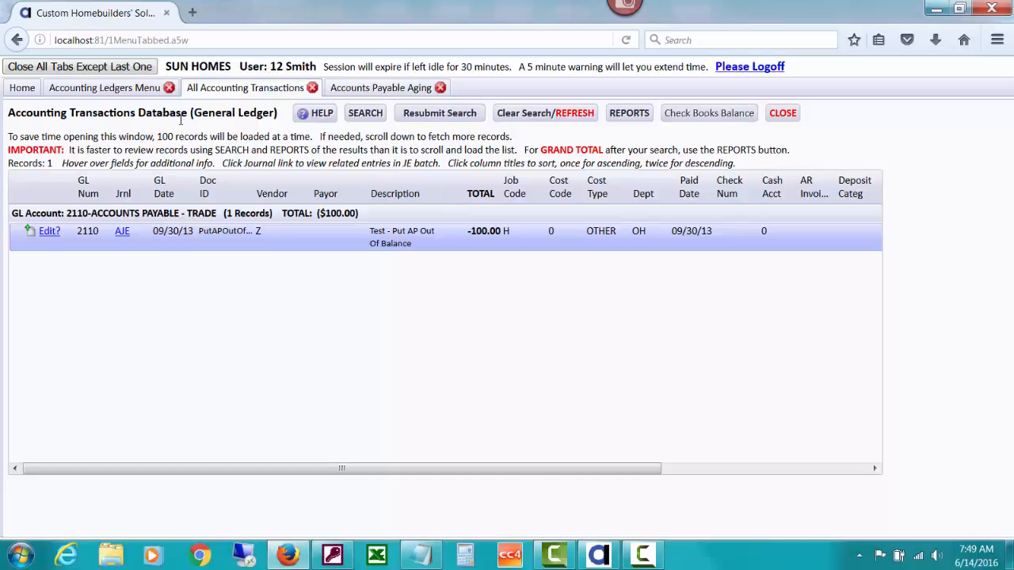
Go back to the home page and open the adjusting journal entries from the accounting and financials section
left_click(24, 90)
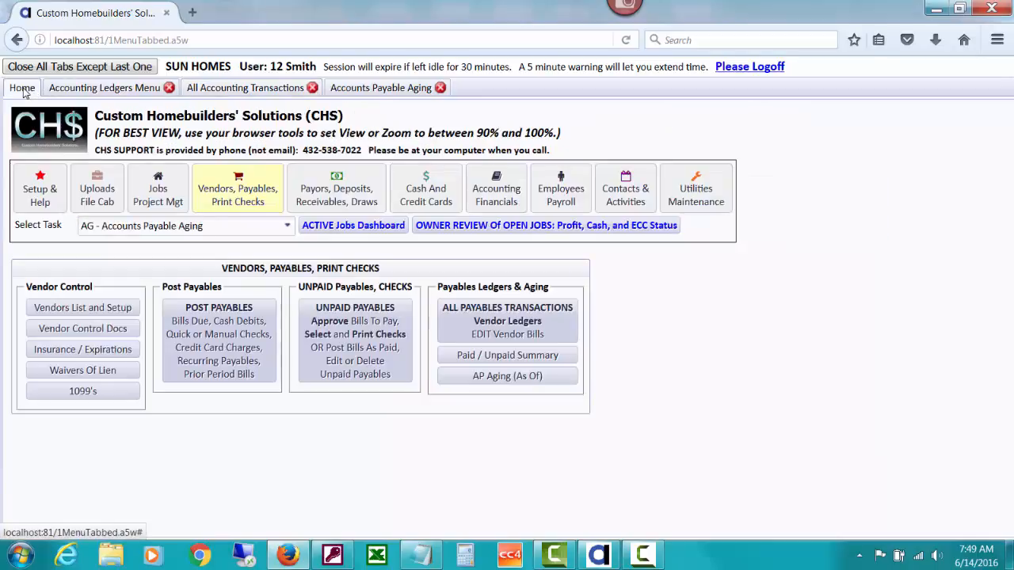
left_click(496, 194)
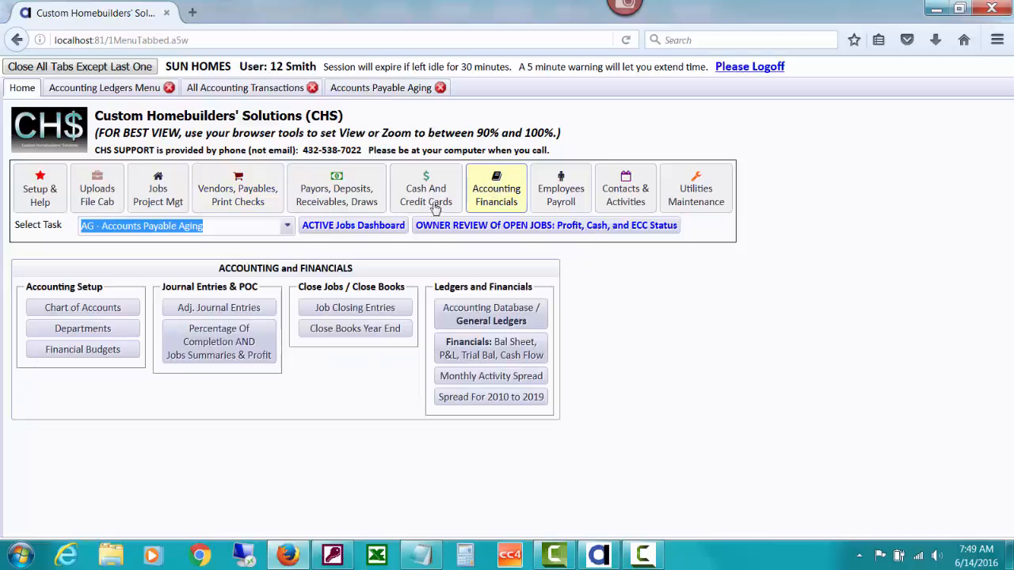
left_click(242, 308)
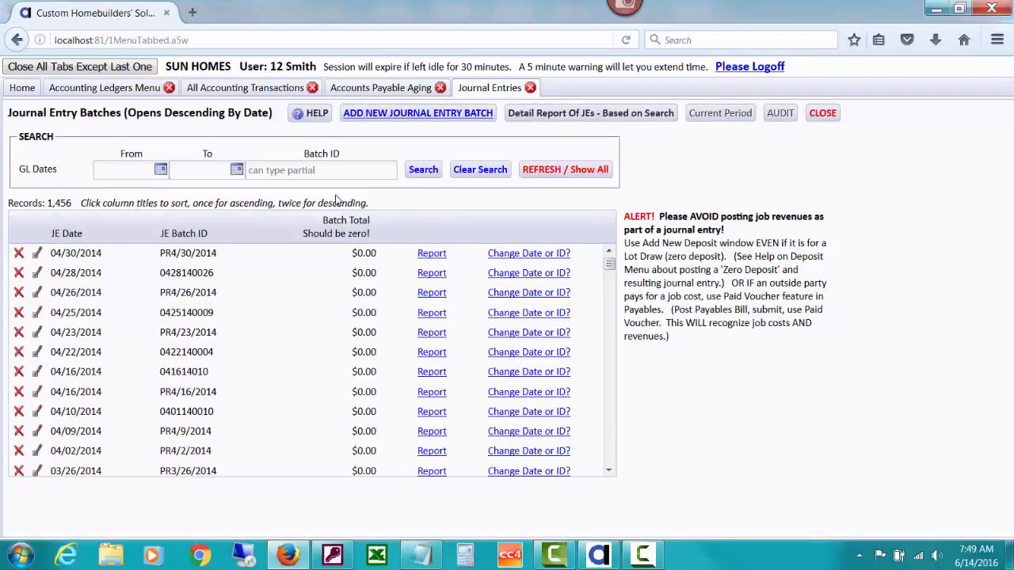
Search the journal entry batches for GL dates from 09/30/13 to 09/30/13
left_click(133, 169)
type("09/30/16")
key("Tab")
type("09/30/")
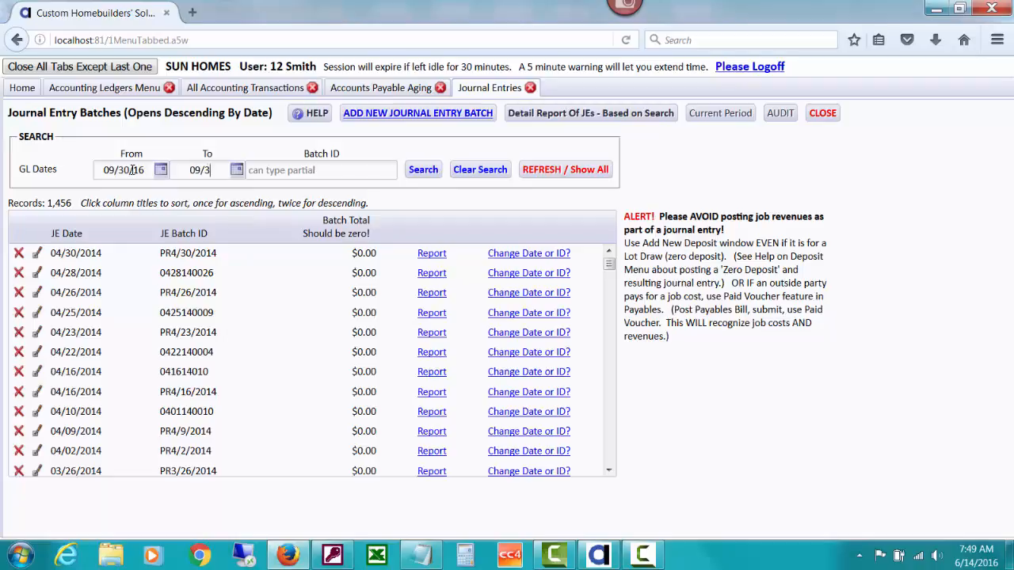
type("13")
left_click(148, 173)
left_click(148, 172)
key("BackSpace")
type("3")
left_click(426, 175)
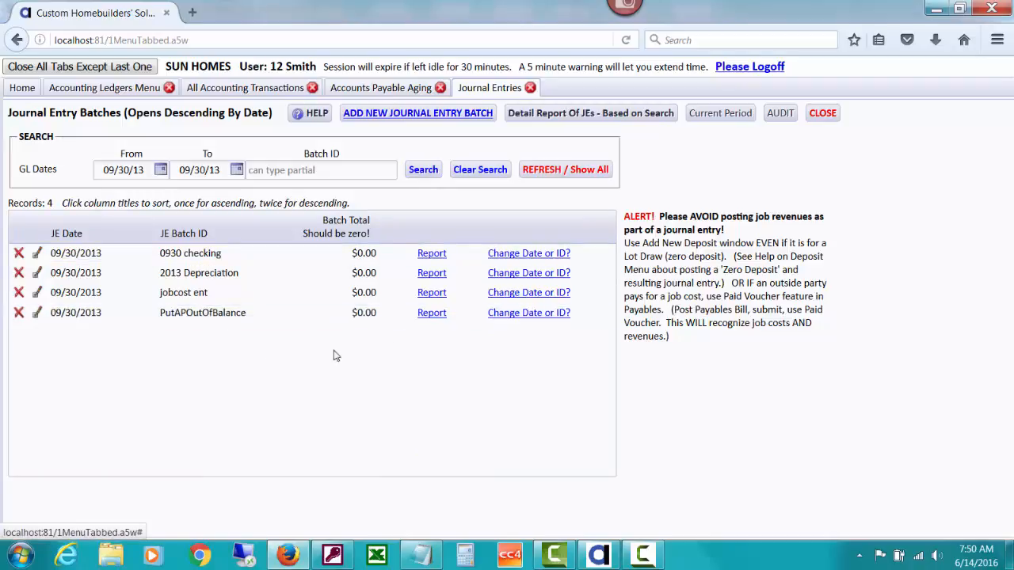
Delete the PutAPOutOfBalance journal entry batch dated 09/30/2013, accepting the prior-period alert
left_click(19, 314)
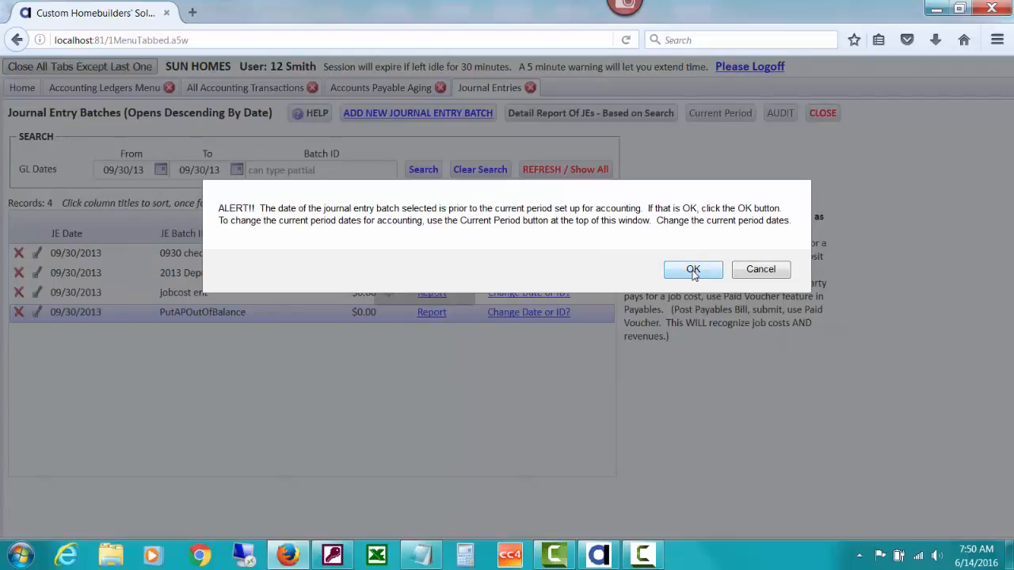
left_click(693, 270)
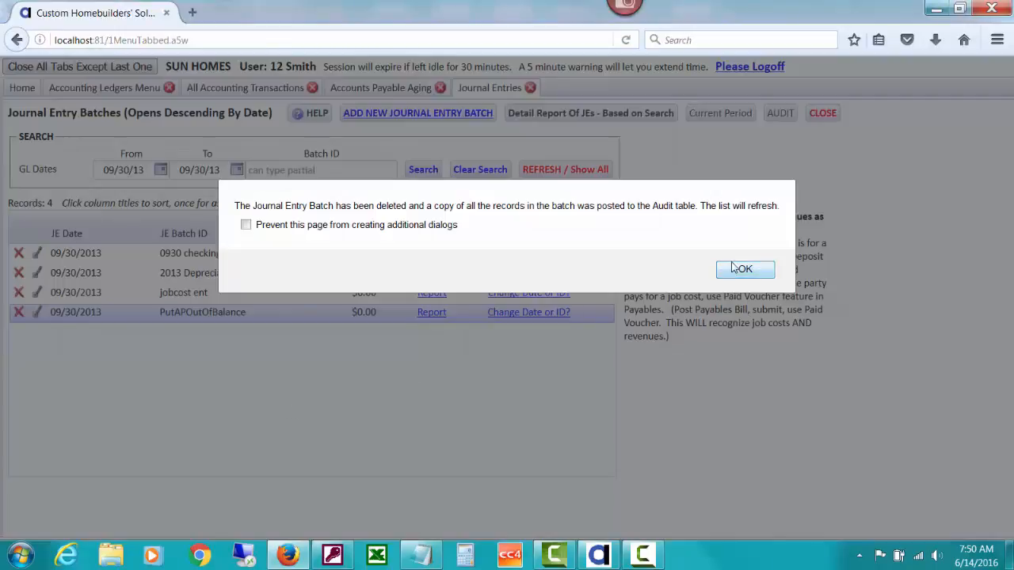
key("Return")
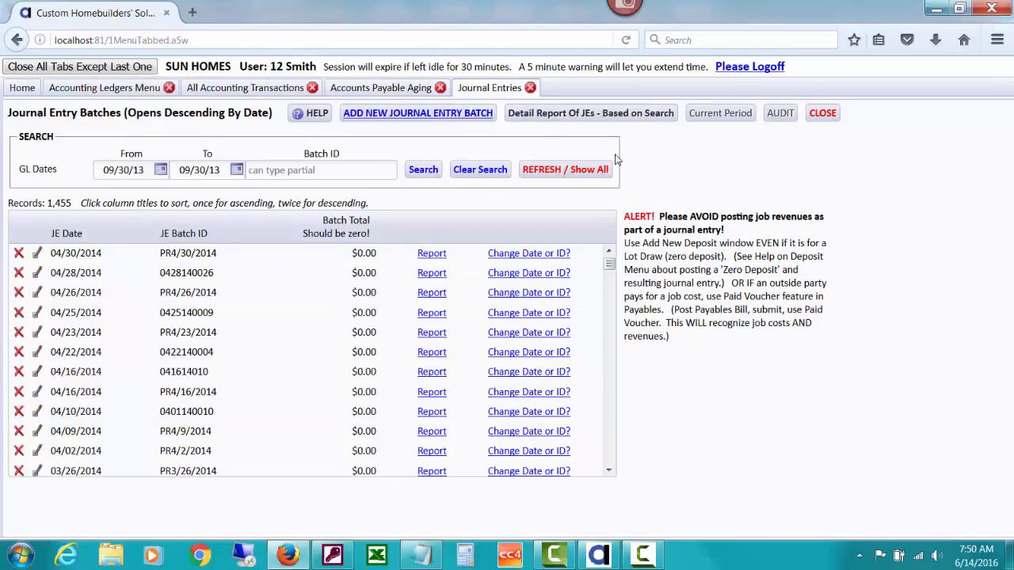
Return to Accounts Payable Aging, reset the form and compare books with unpaid payables as of 09/30/2013
left_click(383, 89)
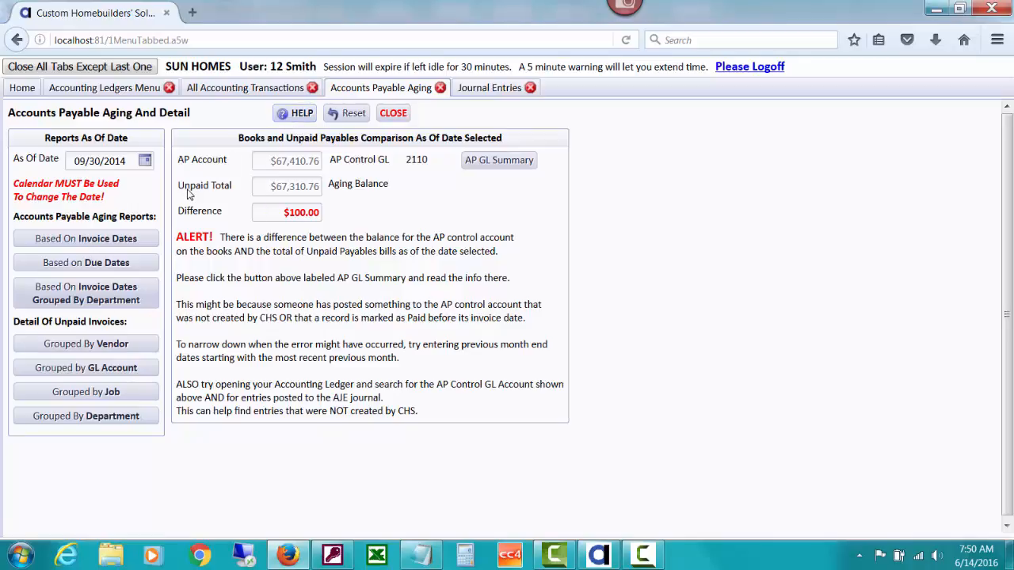
left_click(341, 116)
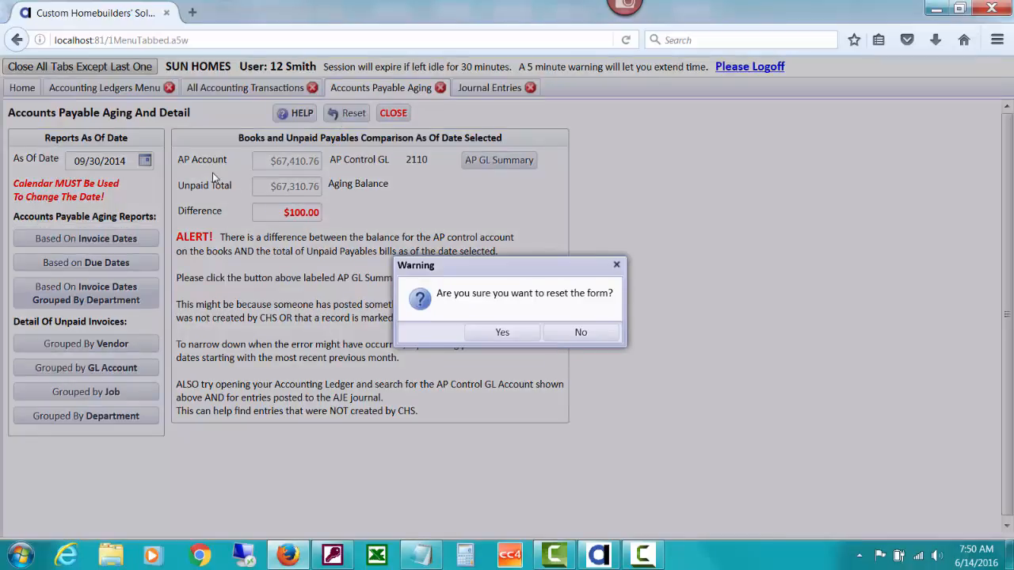
left_click(497, 333)
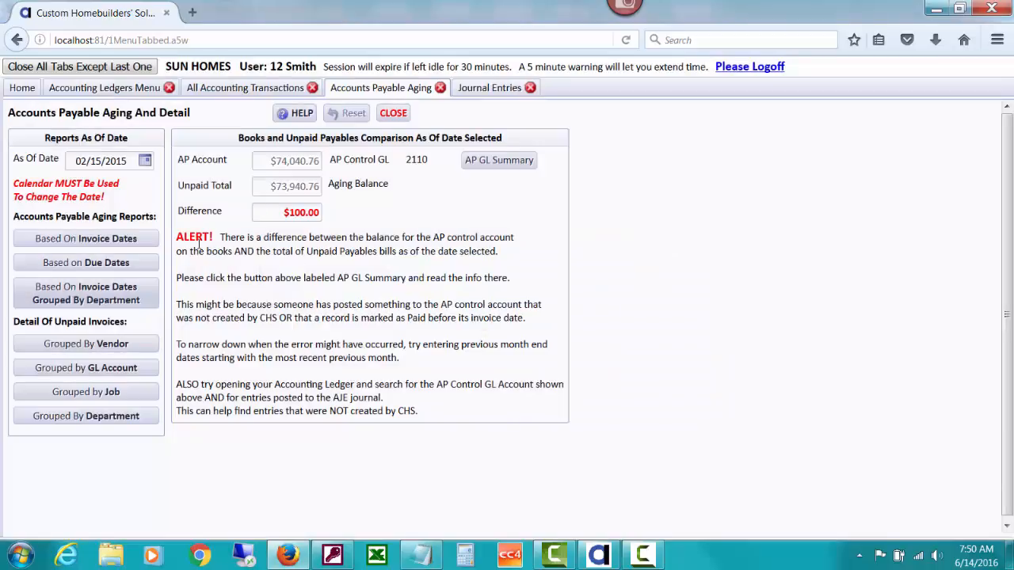
left_click(144, 164)
left_click(157, 185)
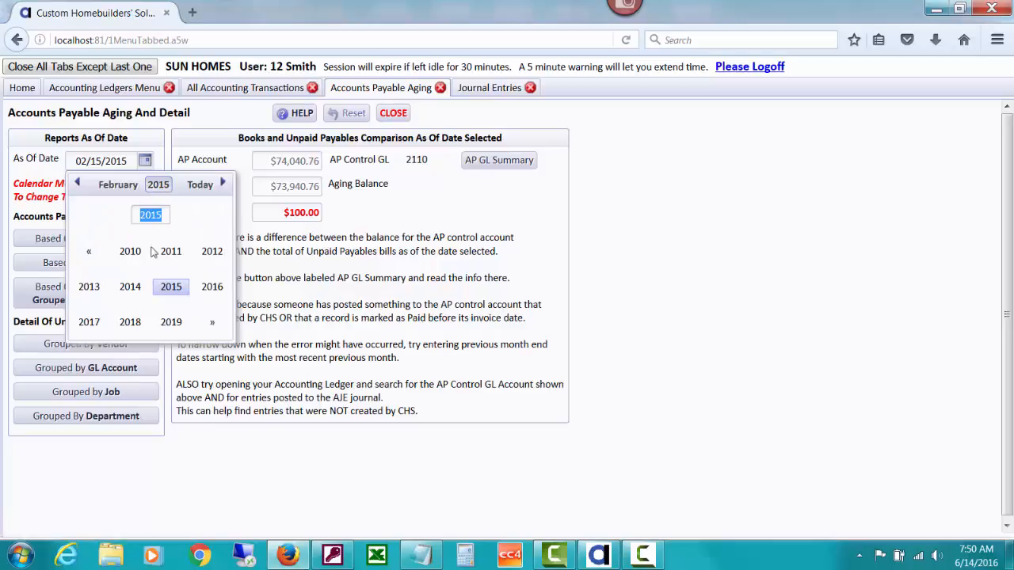
left_click(83, 294)
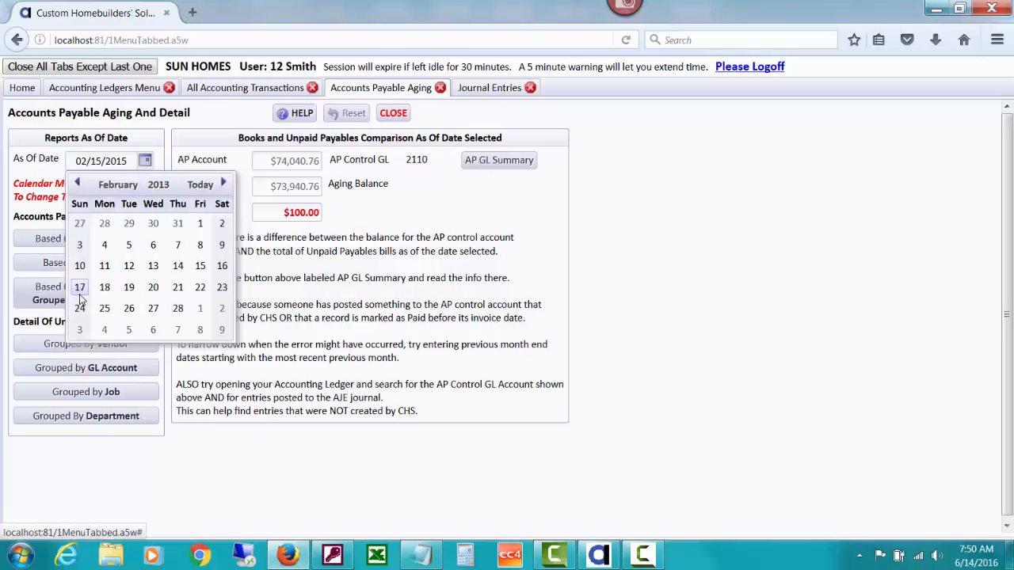
left_click(101, 188)
left_click(202, 287)
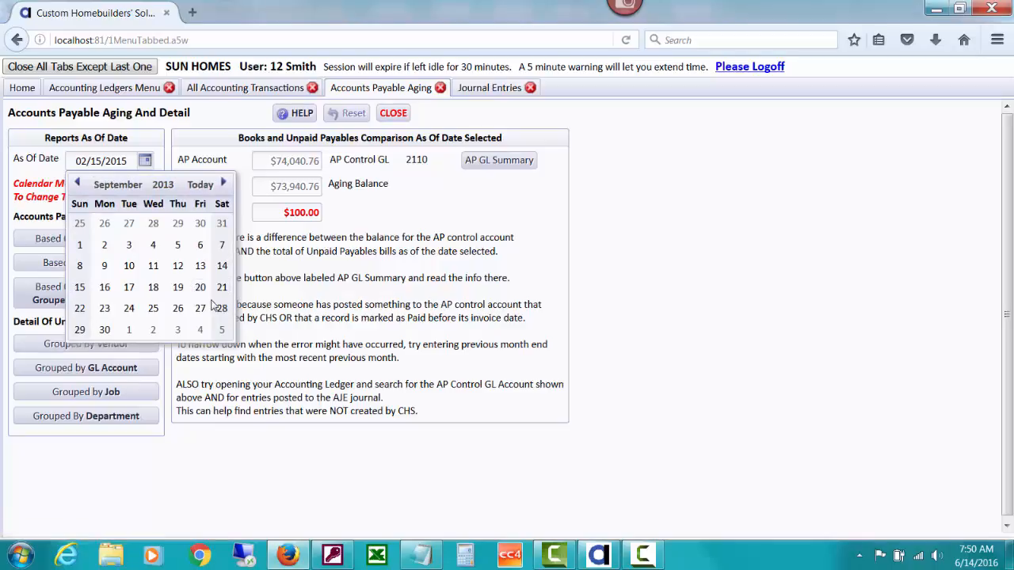
left_click(101, 331)
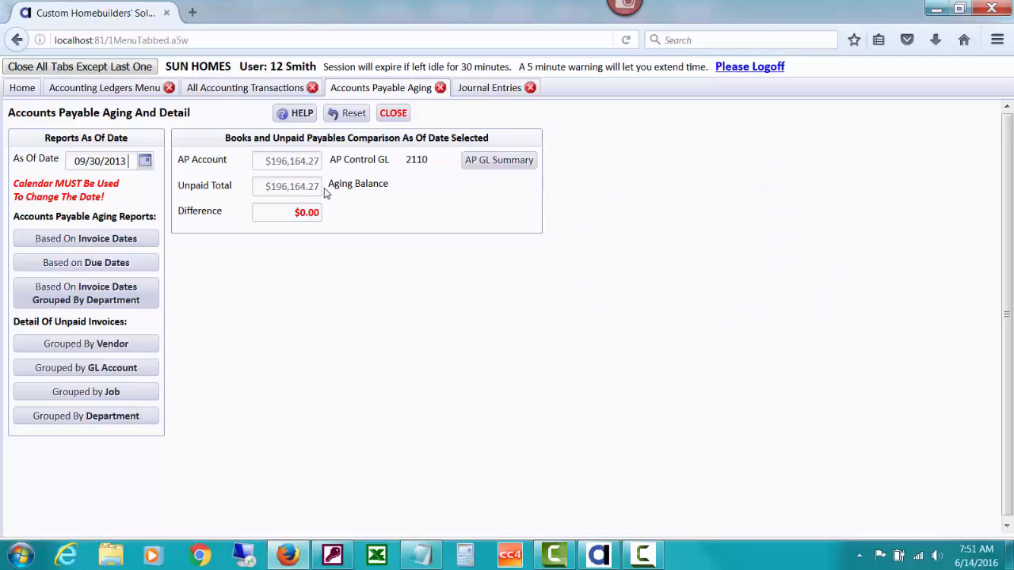
Close the Accounts Payable Aging and Journal Entries windows
left_click(93, 243)
left_click(394, 113)
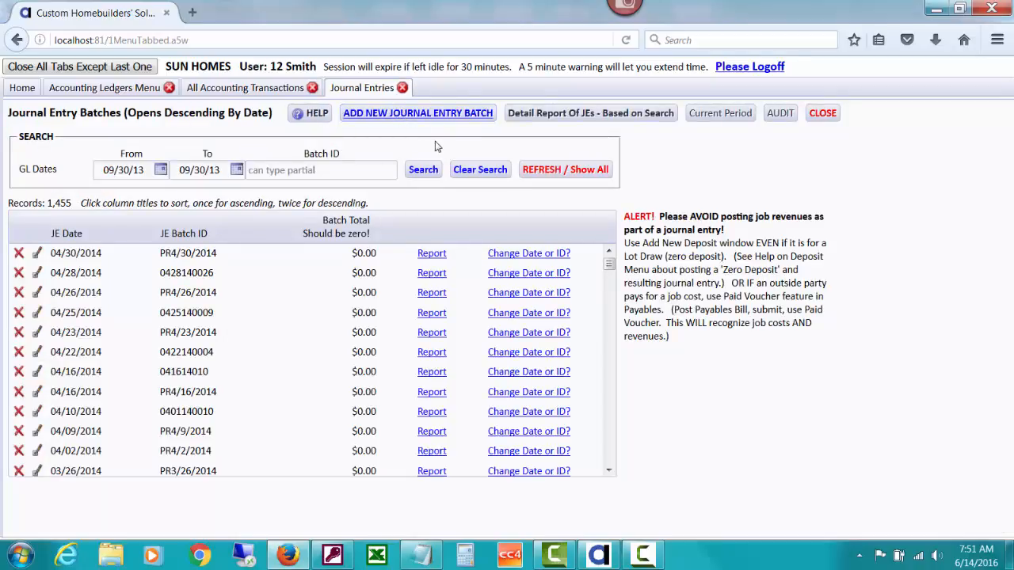
left_click(817, 115)
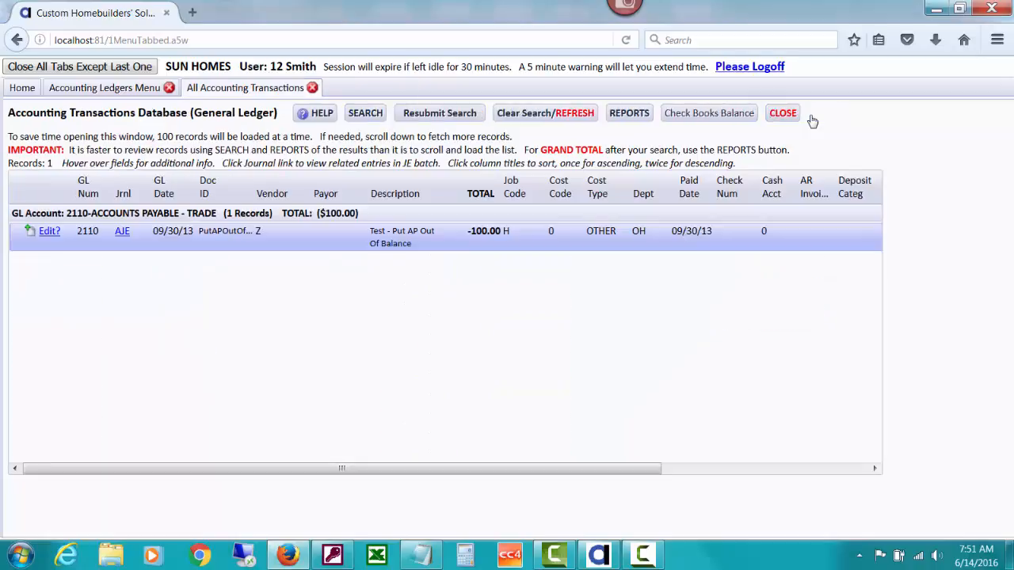
Open the purge accounting data utility from Utilities Maintenance and enter 09/30/13 as the cutoff date in the steps to run it
left_click(31, 91)
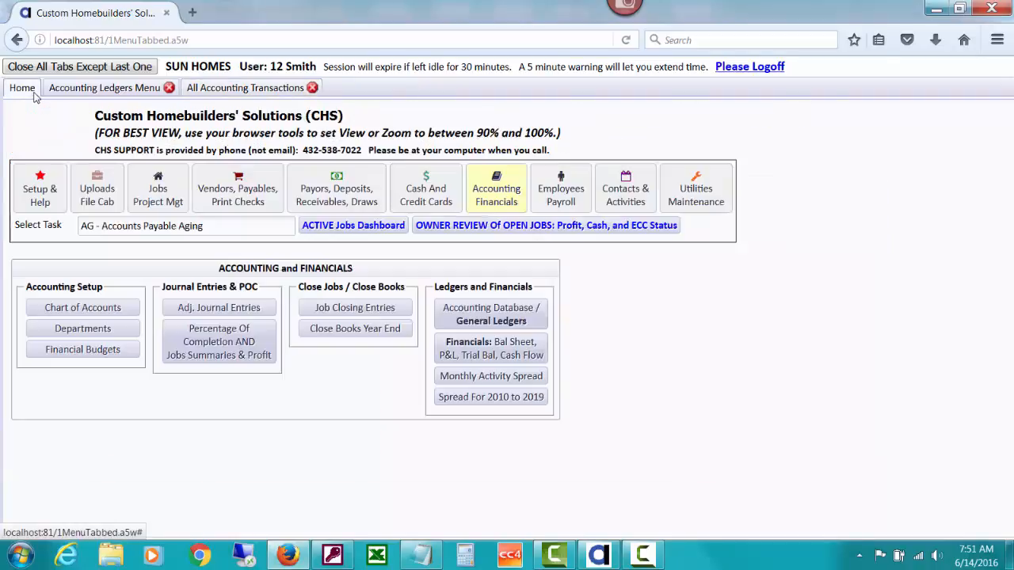
left_click(702, 203)
left_click(255, 341)
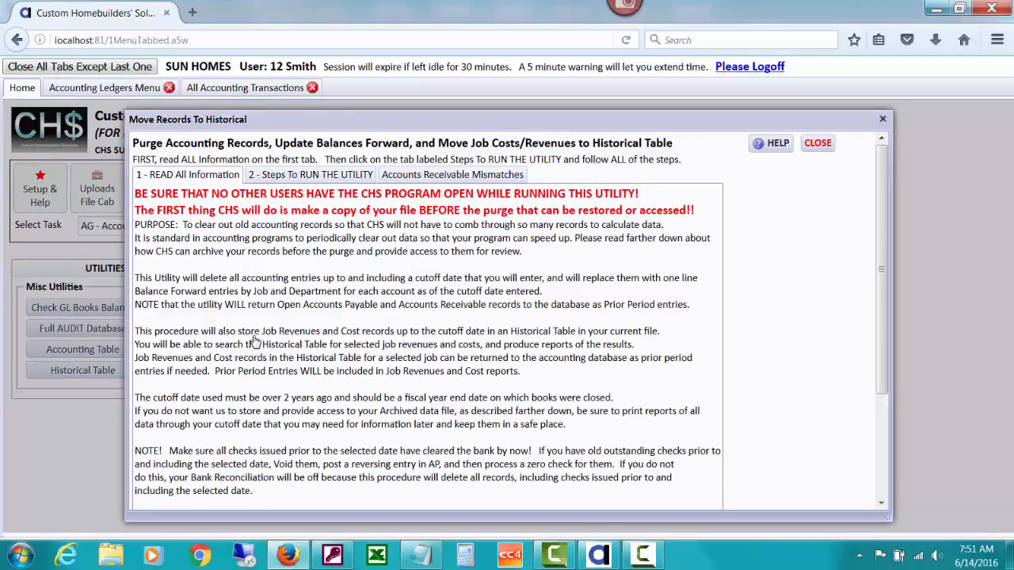
left_click(274, 176)
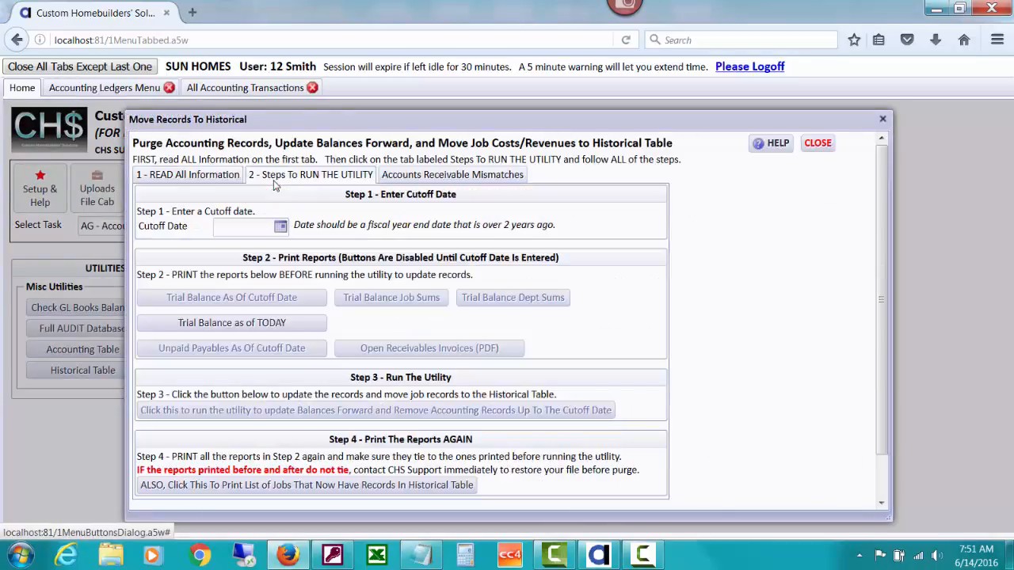
left_click(250, 231)
type("09/30/13")
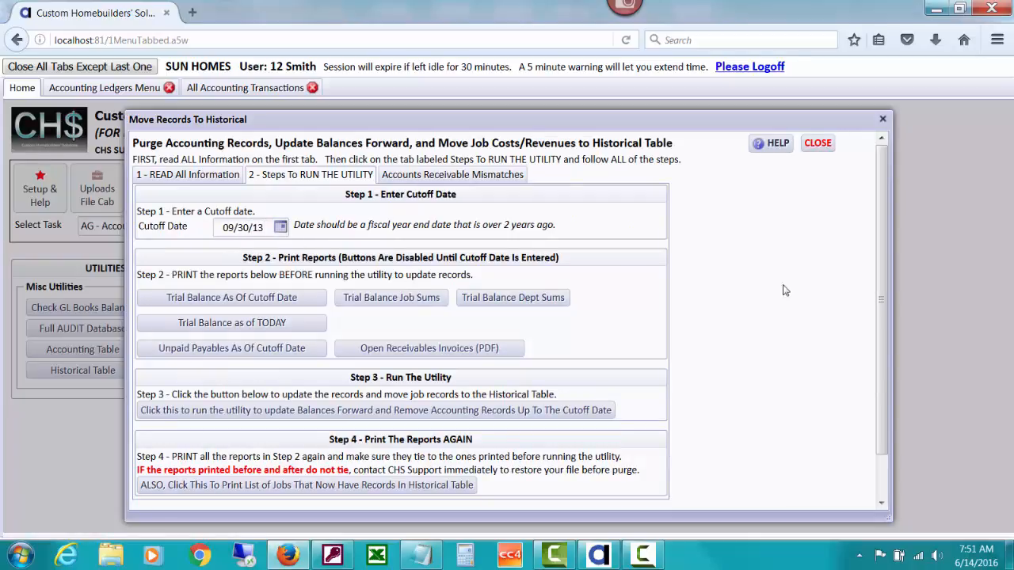
Try to run the utility that updates balances forward and removes accounting records up to the cutoff date, and close its window
scroll(884, 308, "down", 1)
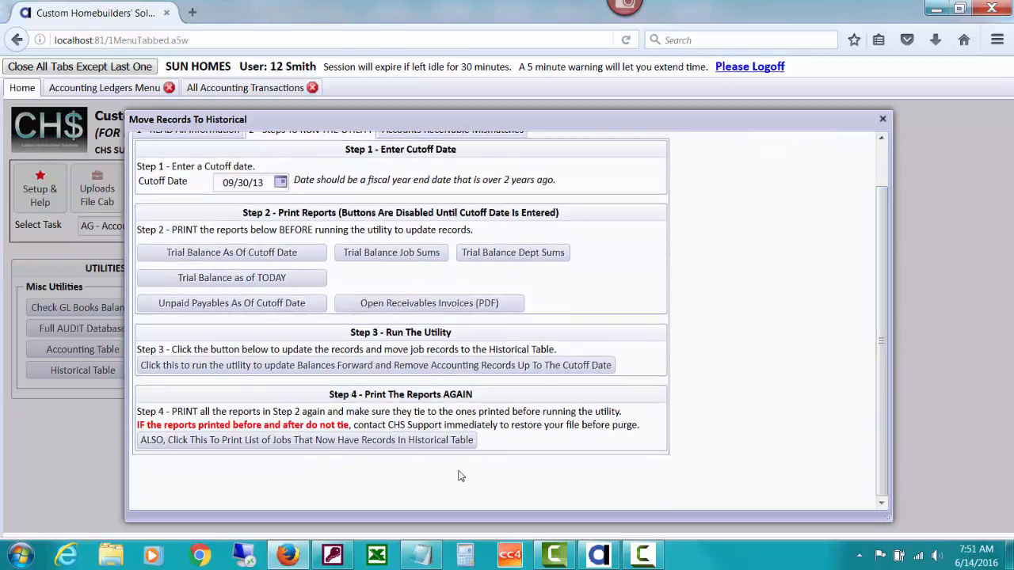
left_click(378, 366)
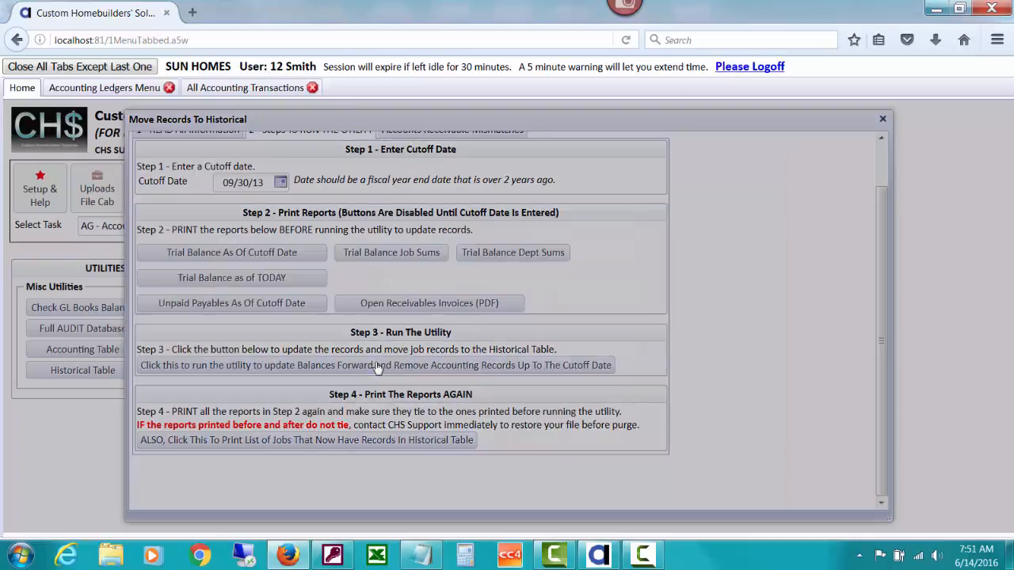
left_click(417, 378)
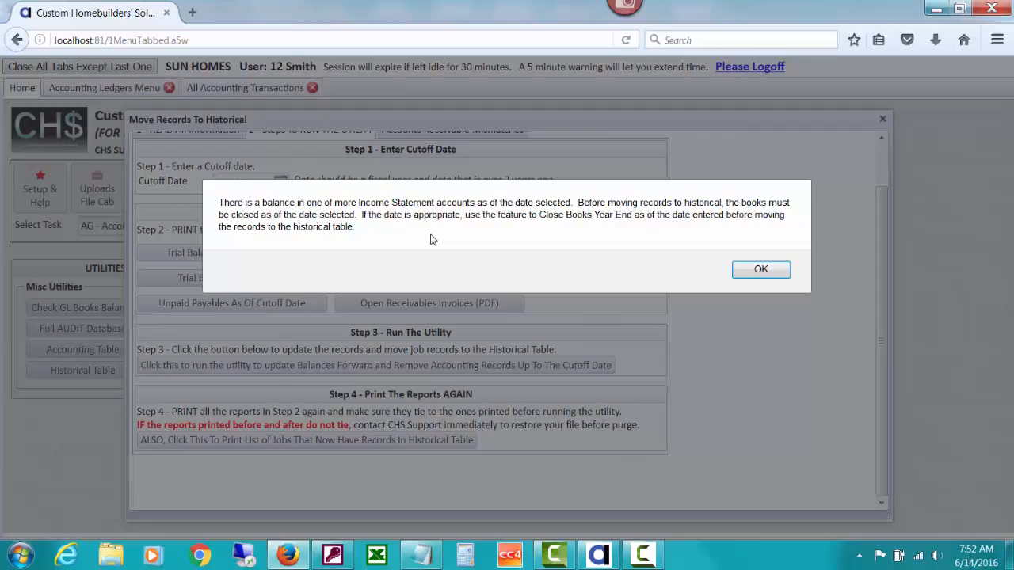
left_click(780, 273)
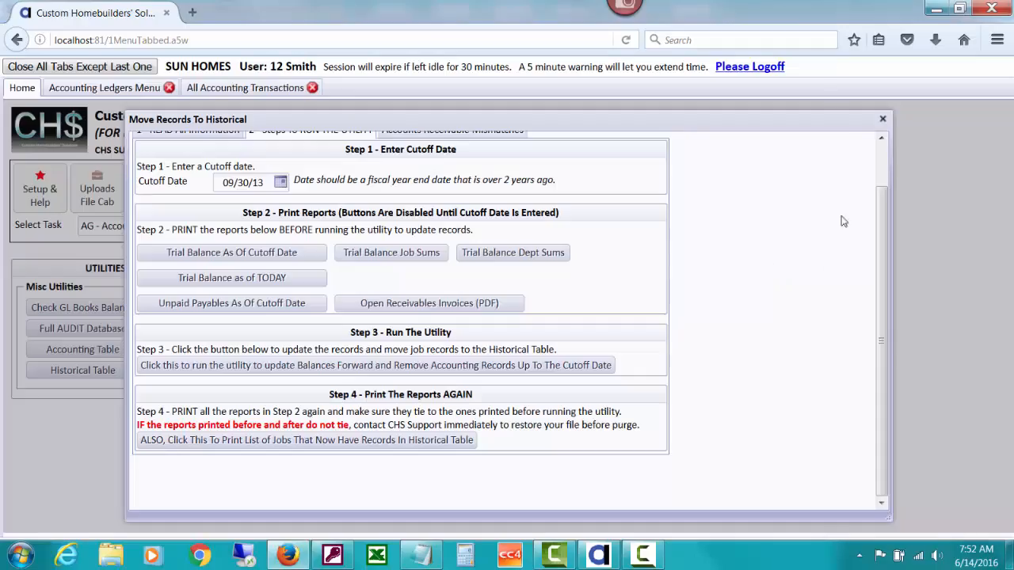
left_click(882, 119)
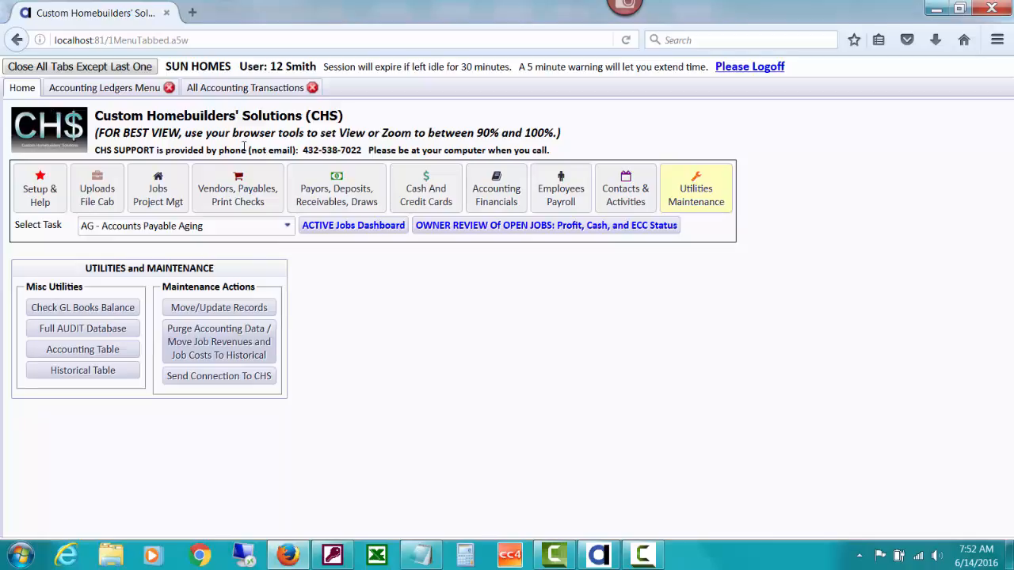
Go to the accounting and financials section, find the closing tasks with "clo" and open Close Books Fiscal Year End
left_click(481, 196)
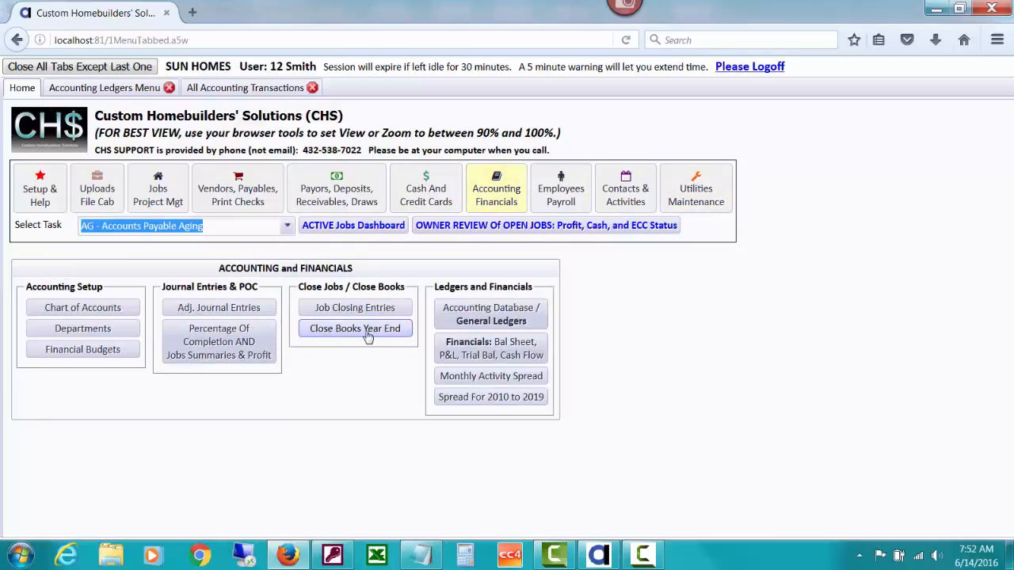
left_click(222, 228)
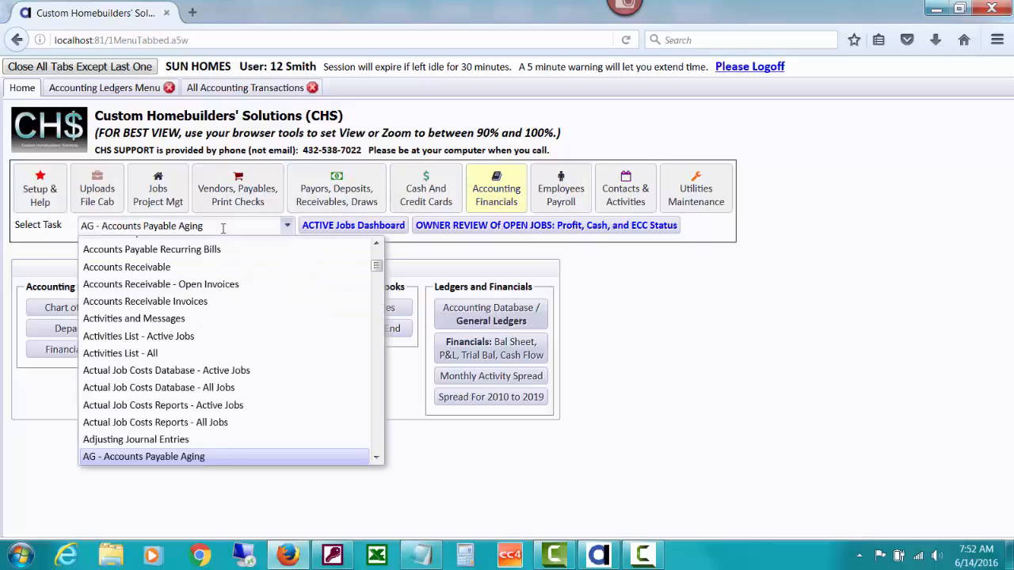
left_click(67, 228)
type("clo")
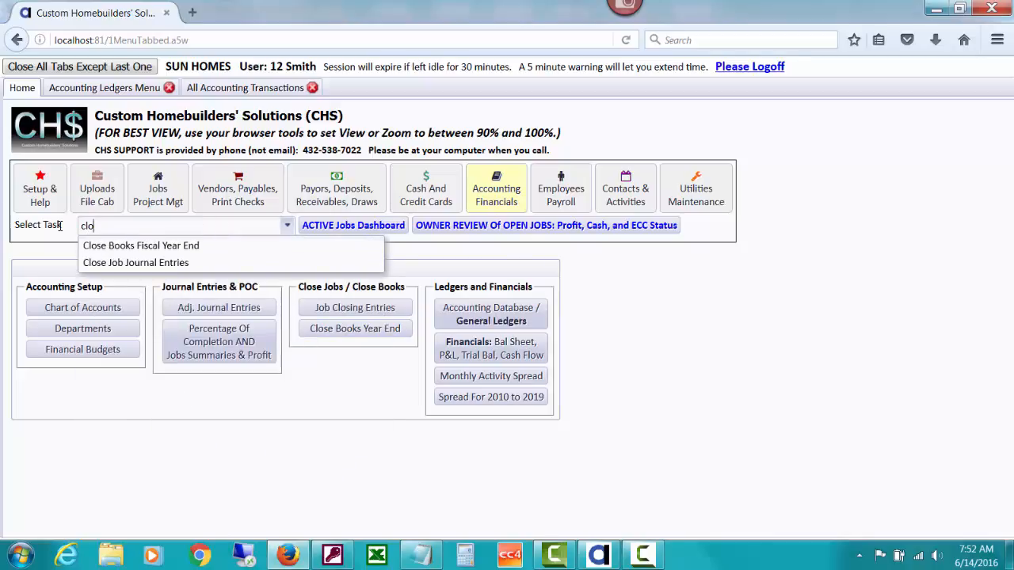
left_click(123, 250)
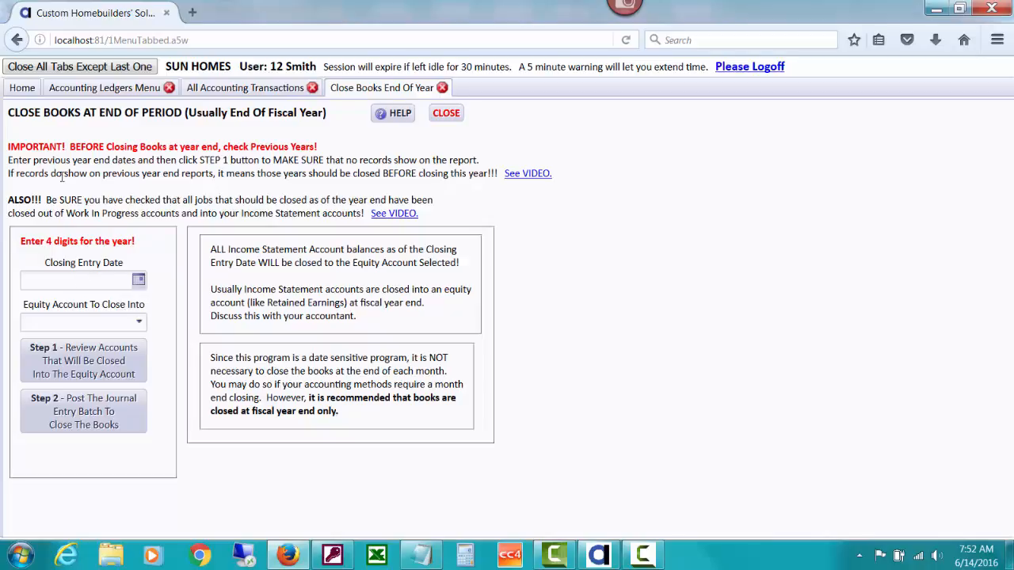
Set the closing entry date to 09/30/2012 with equity account 2920 Retained Earnings, and view and close the review of accounts to close
type("9/30/2012")
key("Tab")
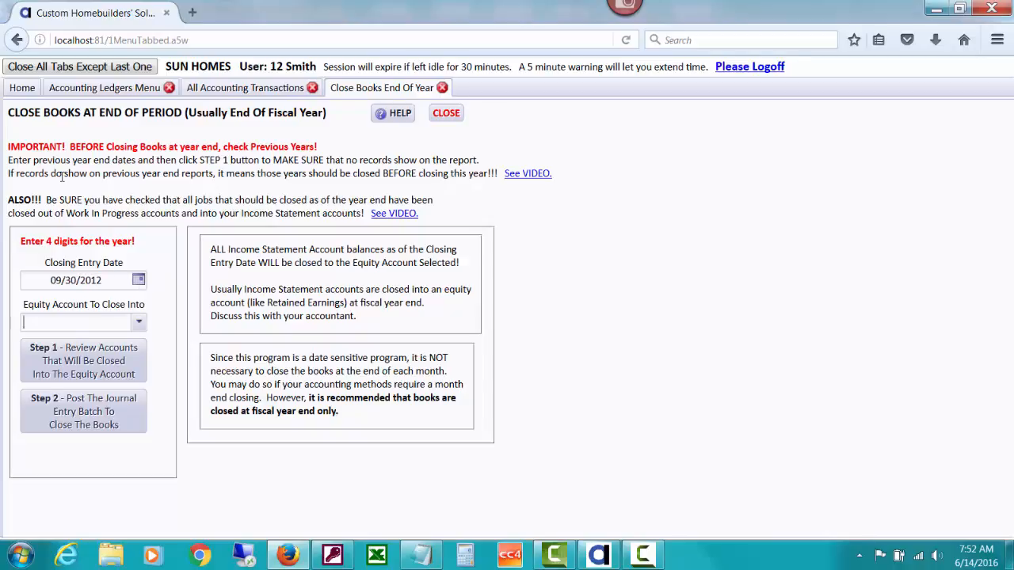
left_click(139, 322)
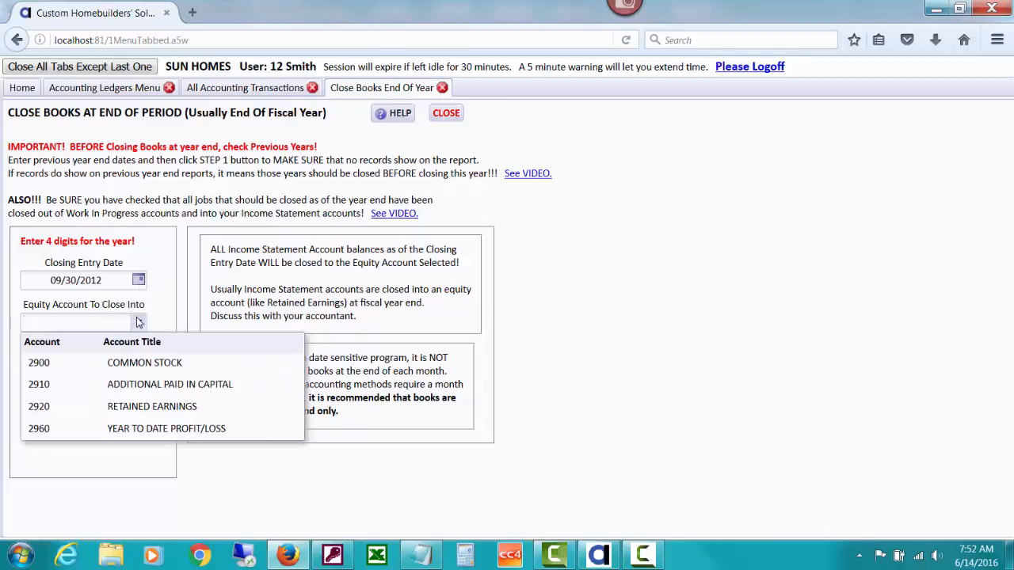
left_click(131, 409)
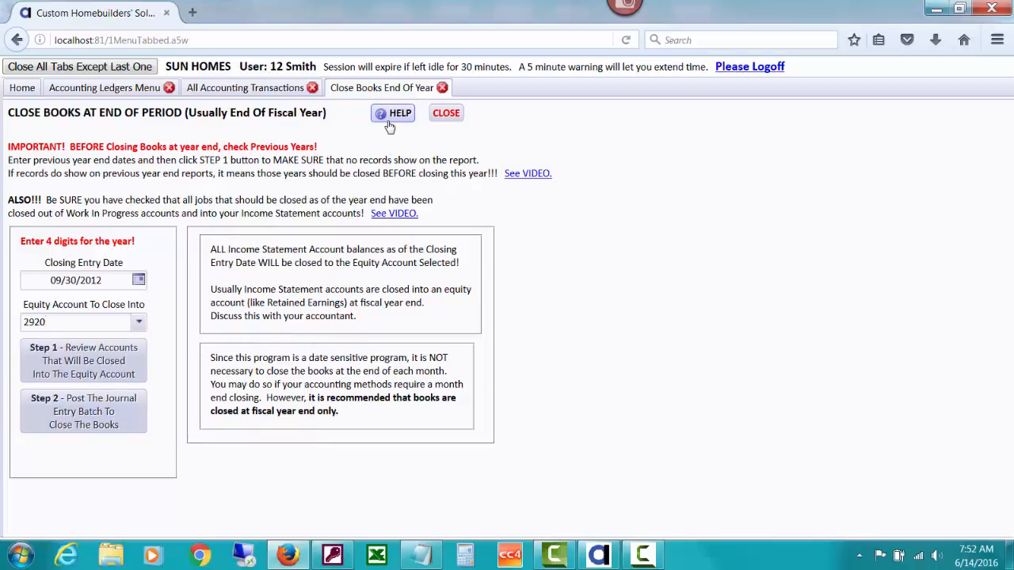
left_click(111, 366)
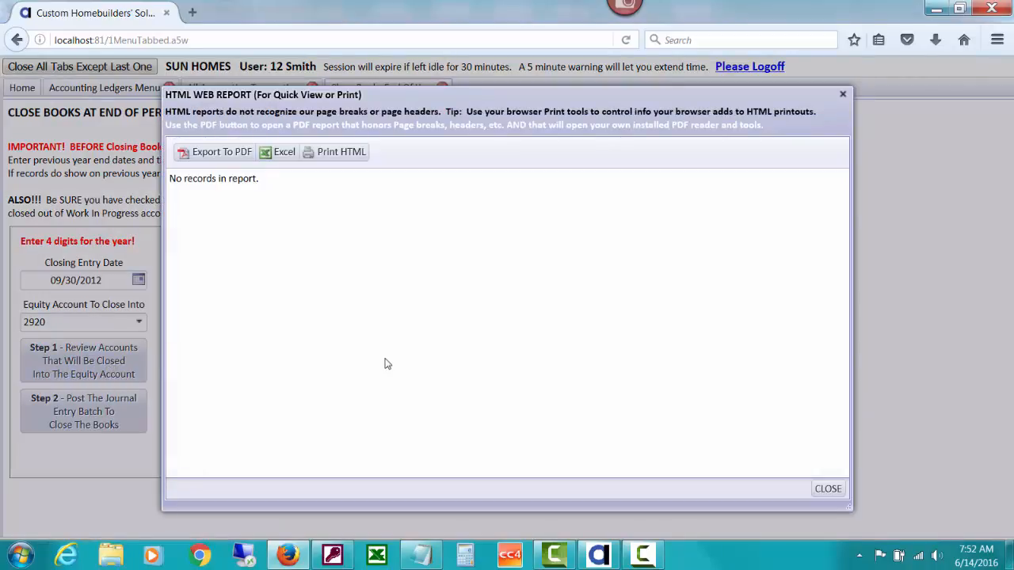
left_click(829, 489)
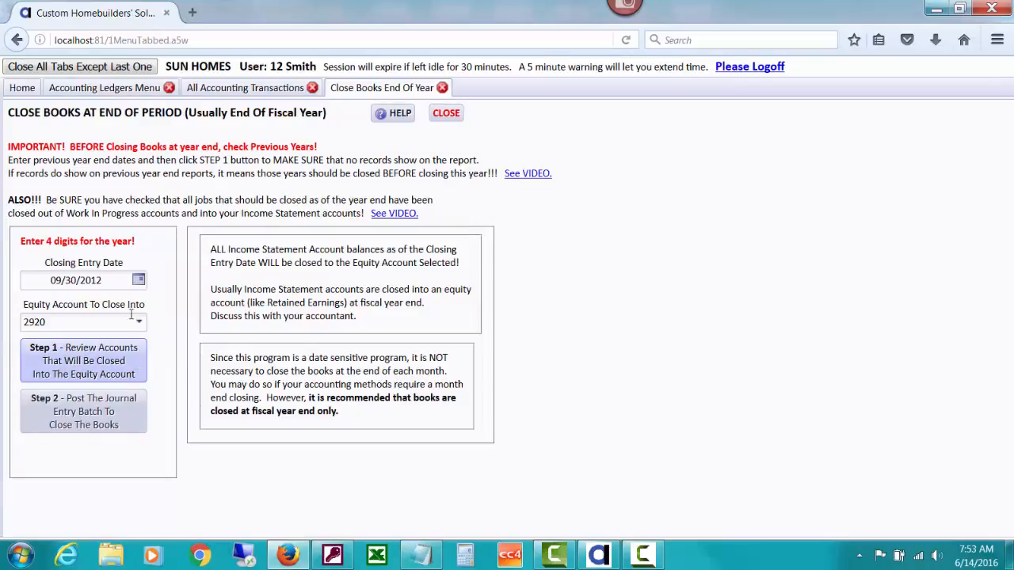
Change the closing entry date to 09/30/2013
left_click(114, 278)
key("Left")
key("Right")
key("Right")
key("Right")
key("Right")
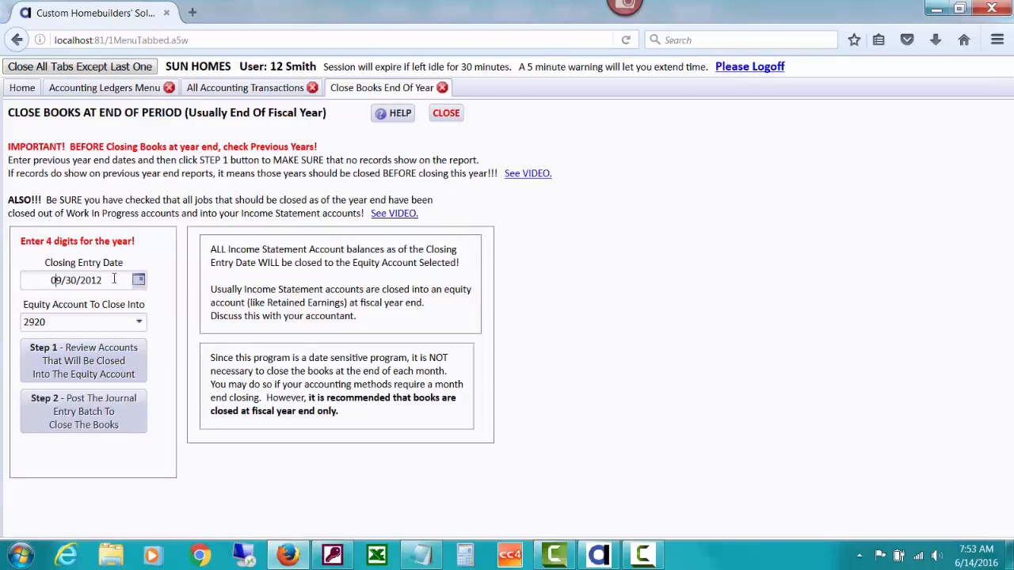
key("Right")
key("Right")
type("3")
key("Tab")
Review the income statement account balances report through to its total, and close the report
left_click(103, 362)
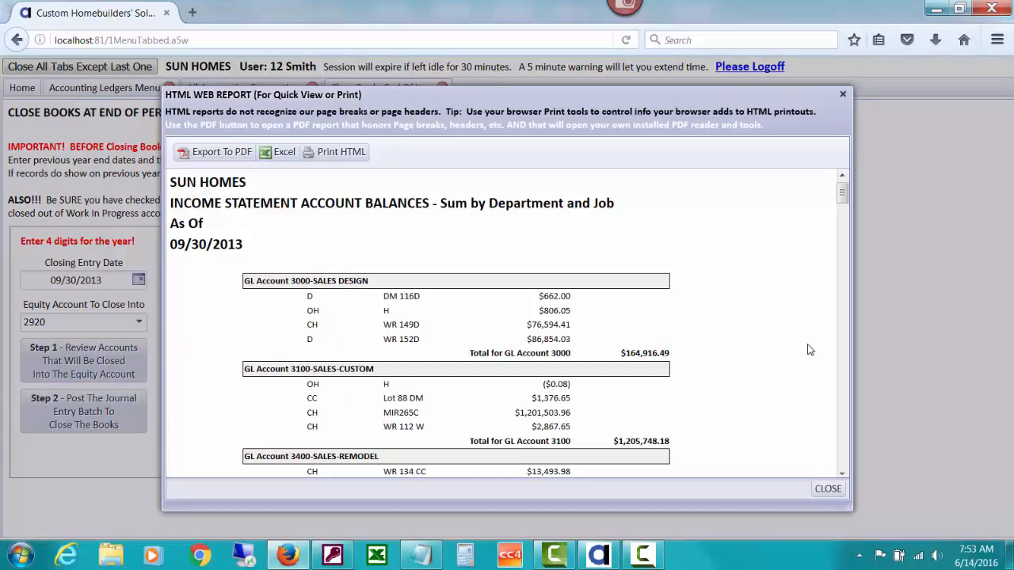
scroll(844, 214, "down", 3)
left_click_drag(848, 221, 830, 461)
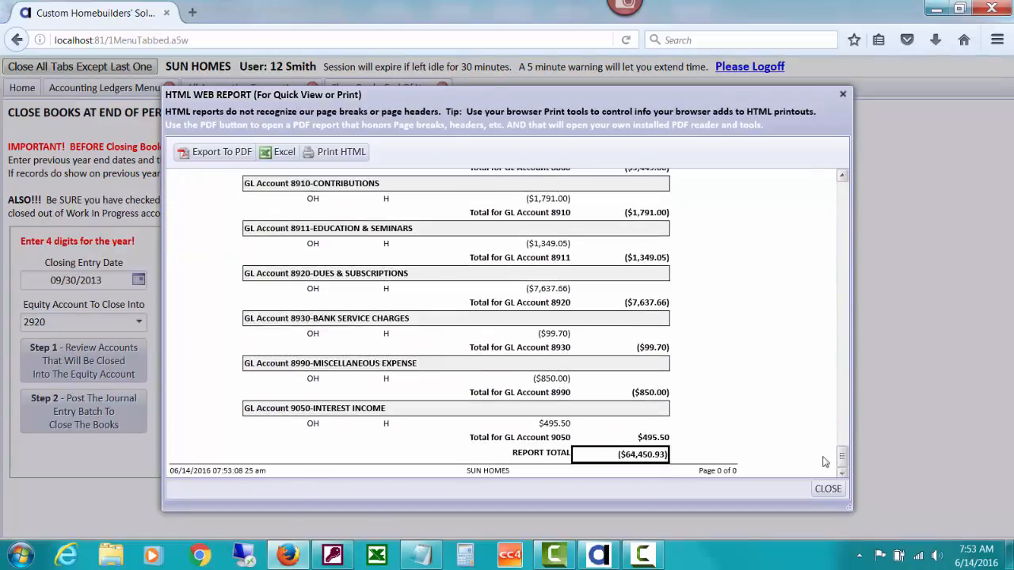
left_click(827, 489)
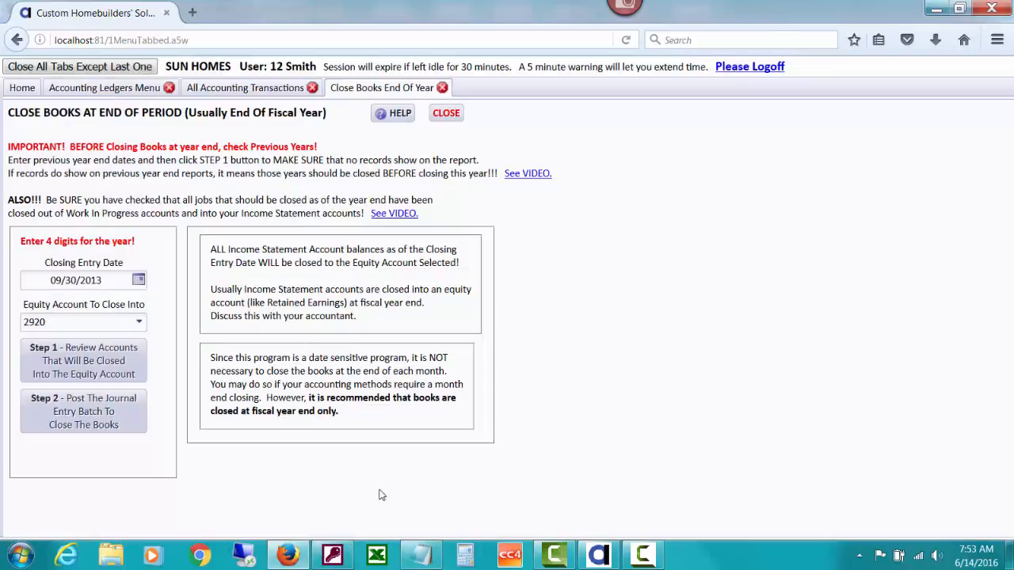
Post the closing journal entry batch for the selected date and equity account, and review its ledger report to the end
left_click(133, 420)
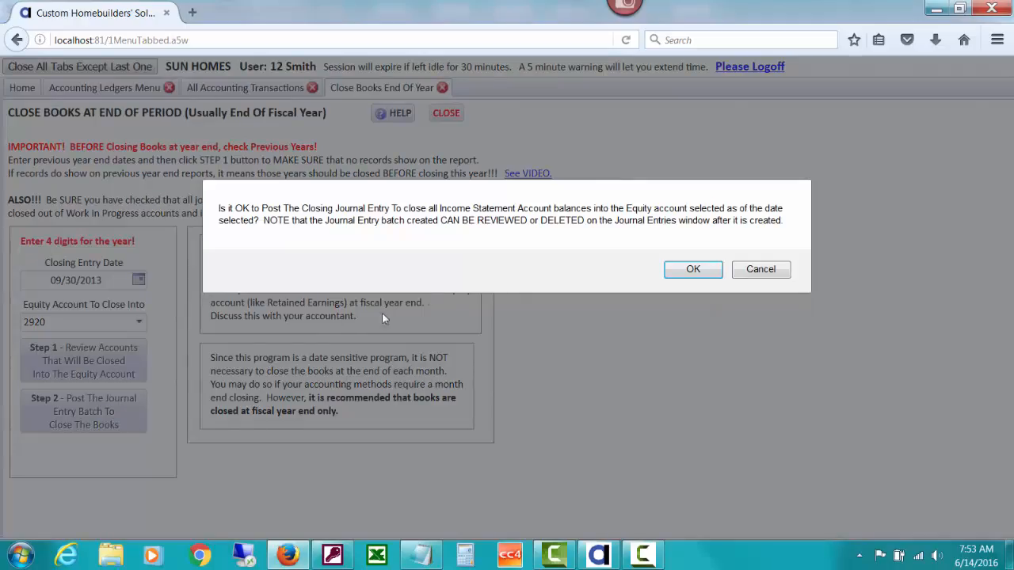
left_click(691, 272)
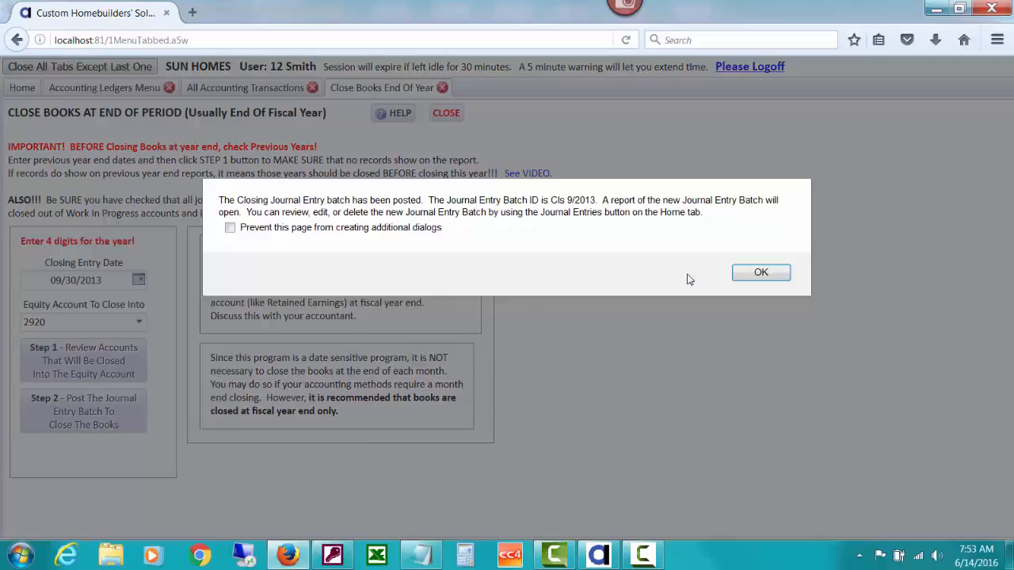
left_click(761, 272)
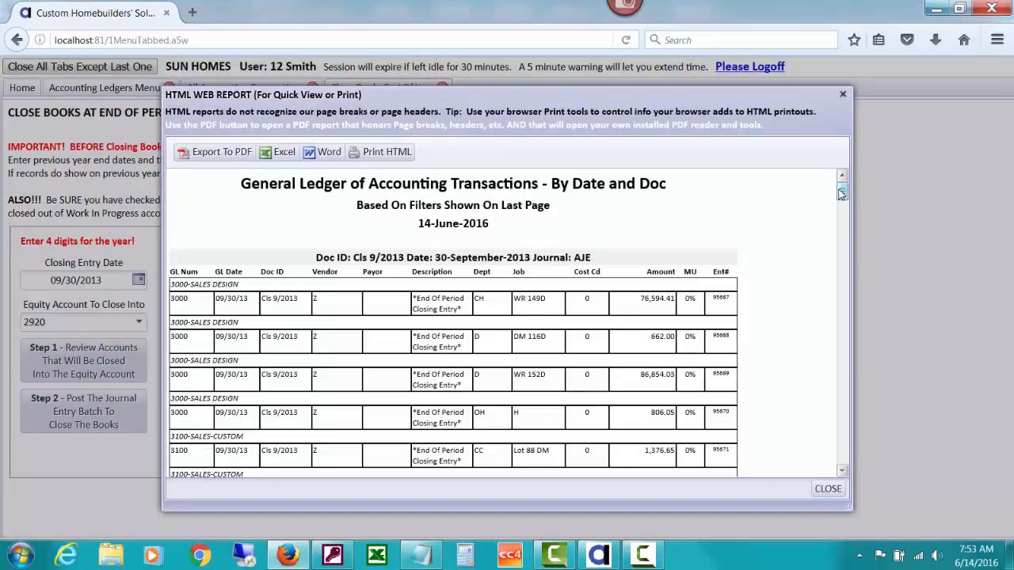
left_click_drag(840, 194, 830, 471)
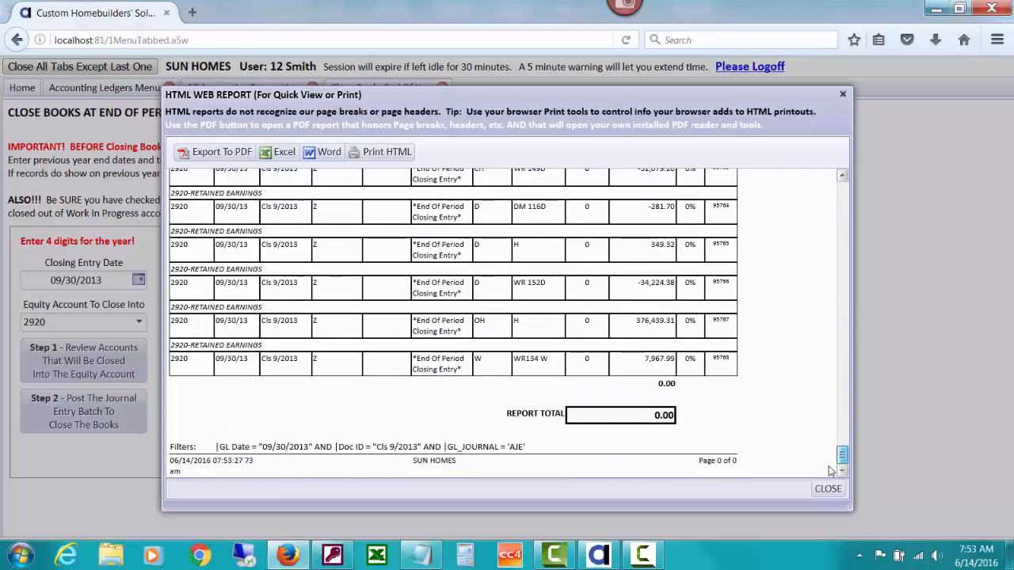
Close the ledger report, recheck the accounts left to close as of 09/30/2013, and leave the year-end closing page
left_click(827, 488)
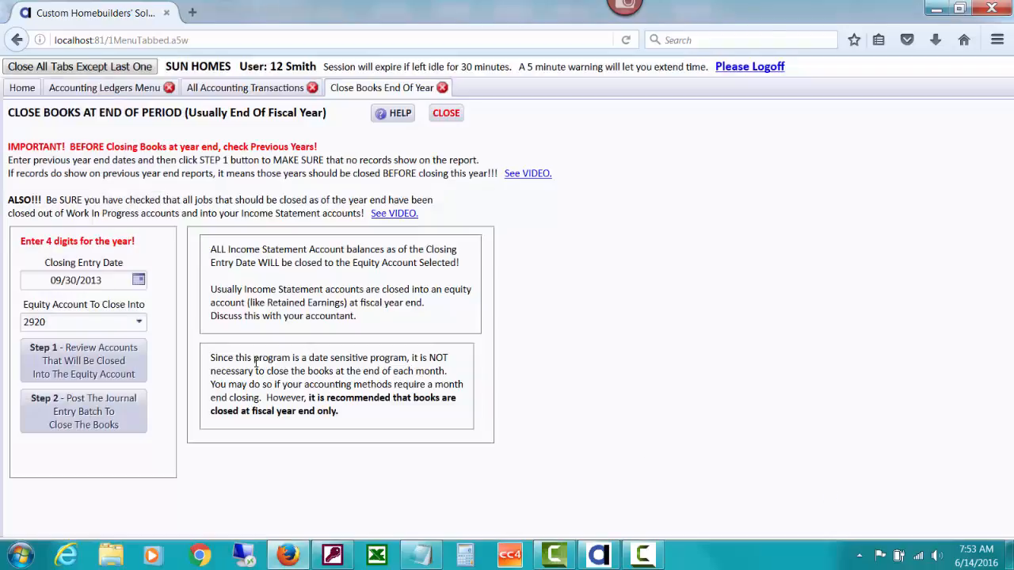
left_click(143, 358)
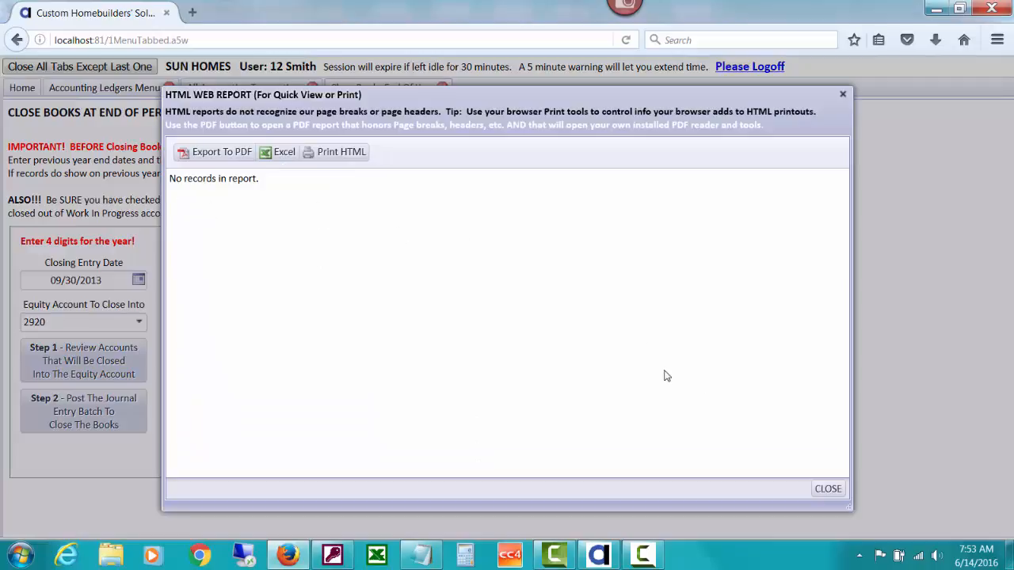
left_click(827, 488)
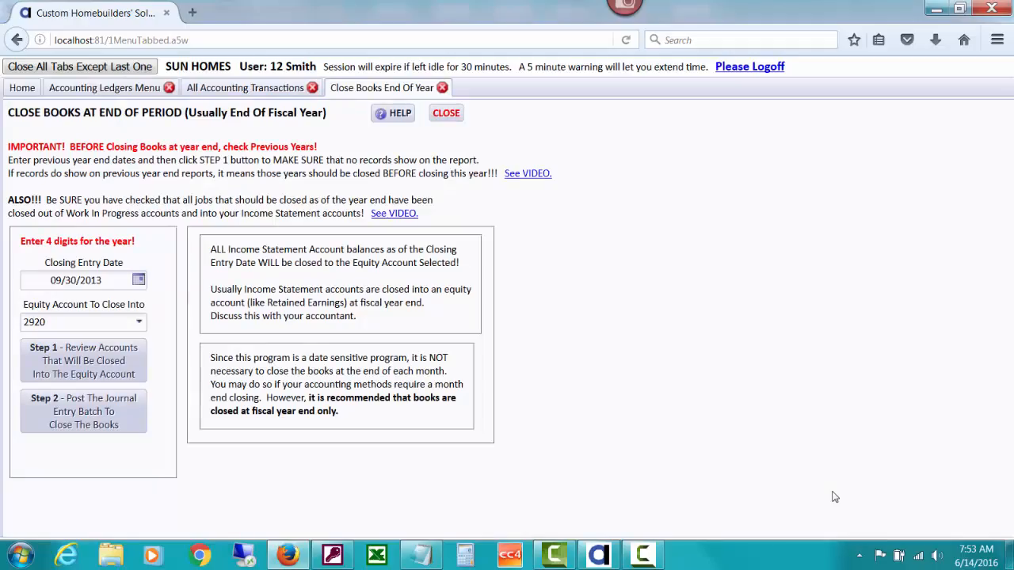
left_click(446, 114)
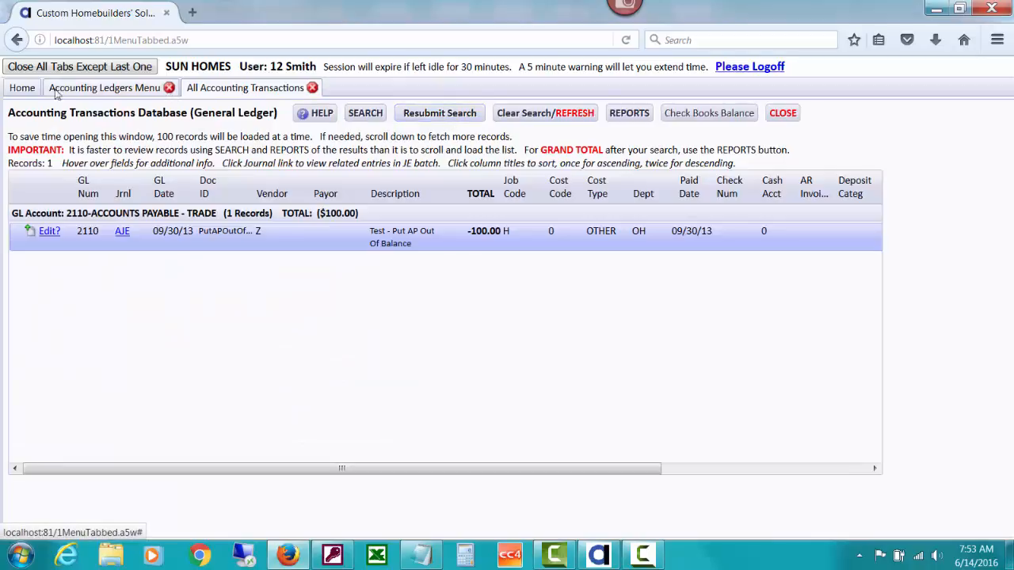
Open the purge accounting data utility's run steps and set the cutoff date to 09/30/13
left_click(24, 87)
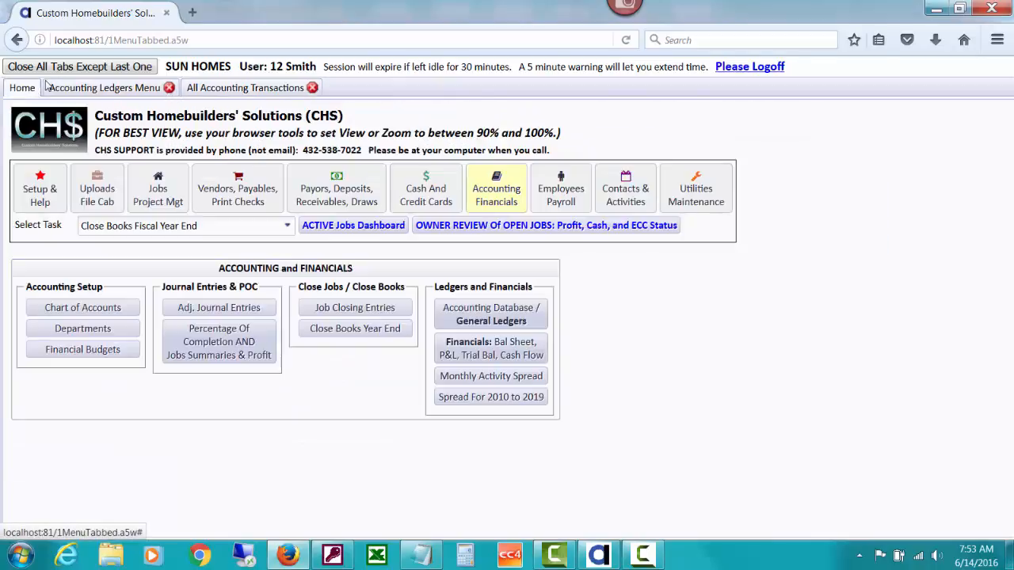
left_click(680, 196)
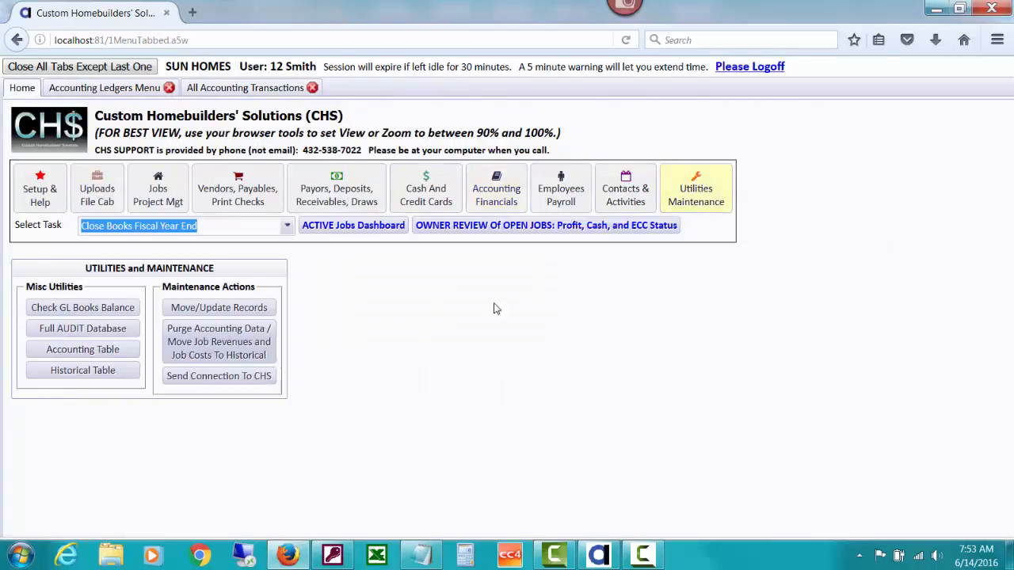
left_click(248, 358)
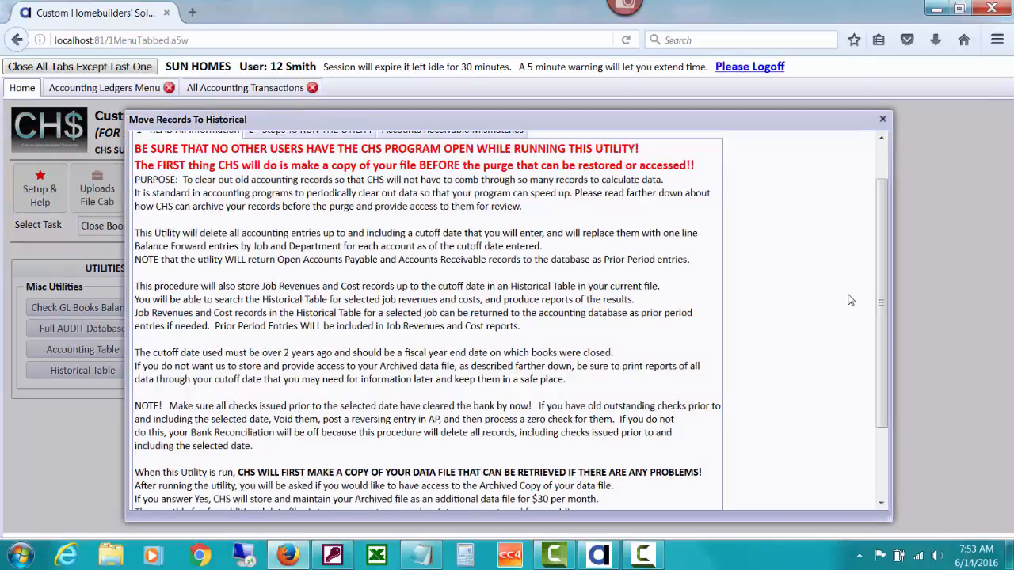
scroll(881, 309, "up", 1)
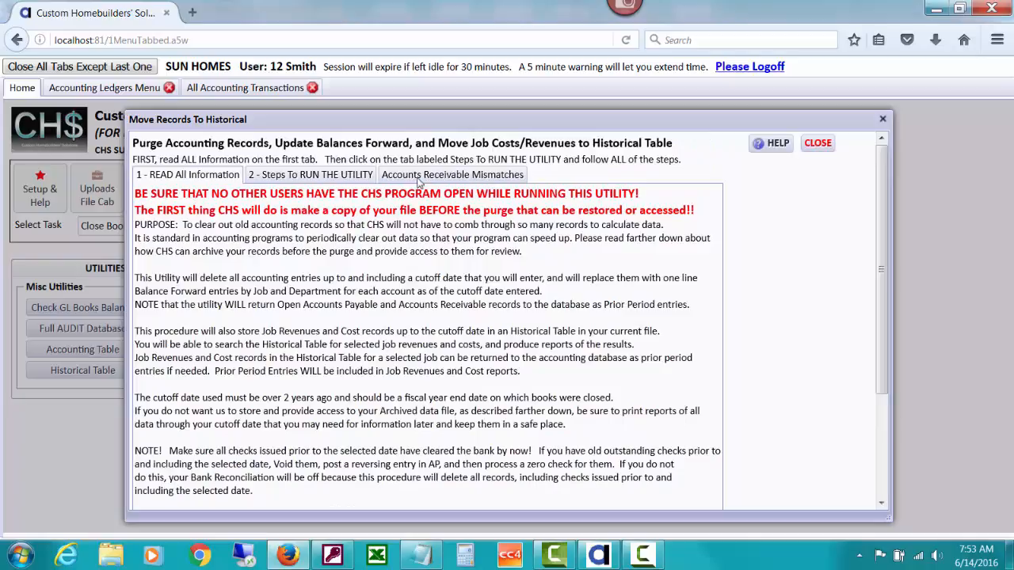
left_click(348, 176)
left_click(235, 228)
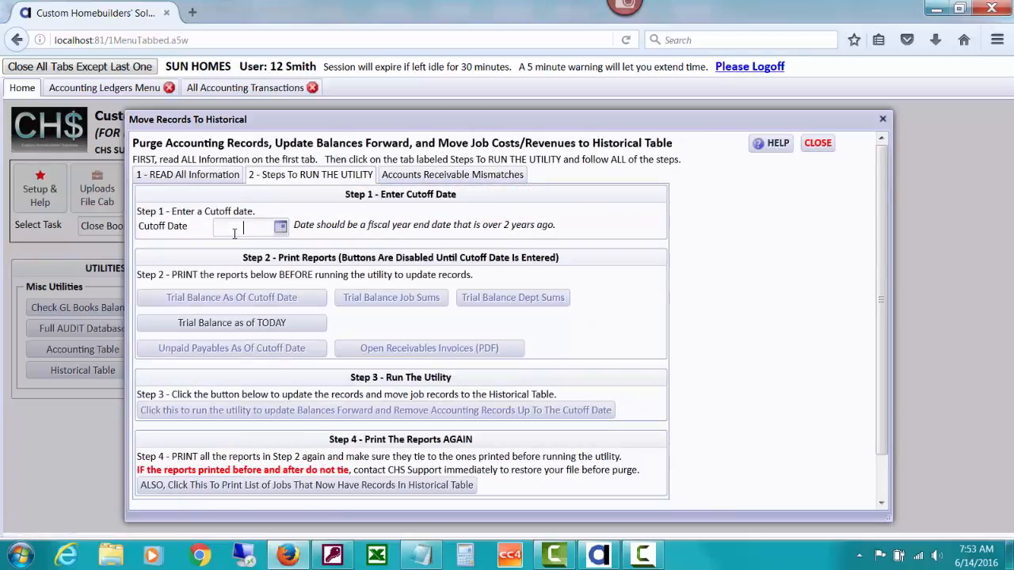
type("09/30/13")
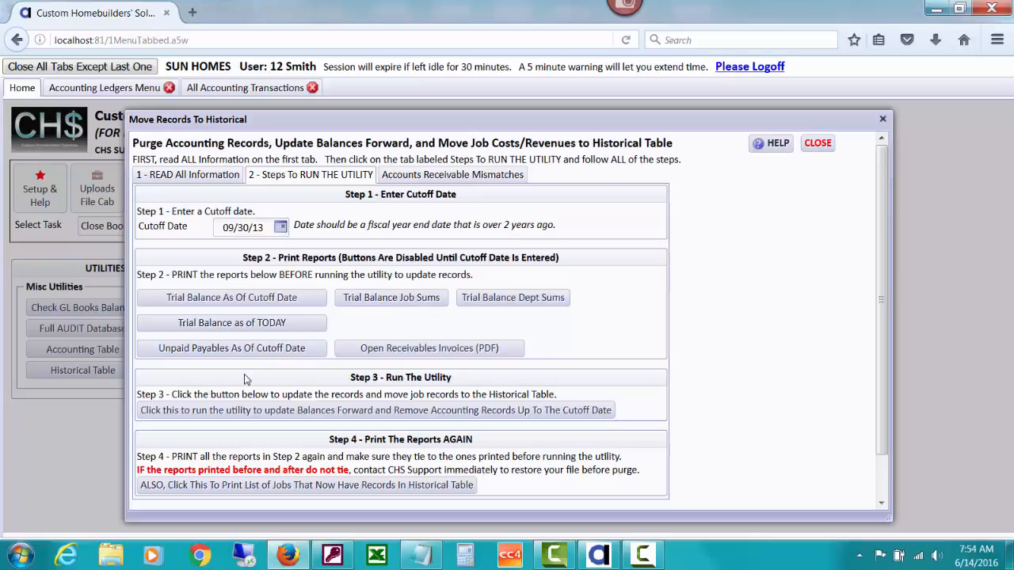
Try to run the purge of accounting records up to the cutoff date, and open the Accounts Receivable Mismatches list
left_click(384, 411)
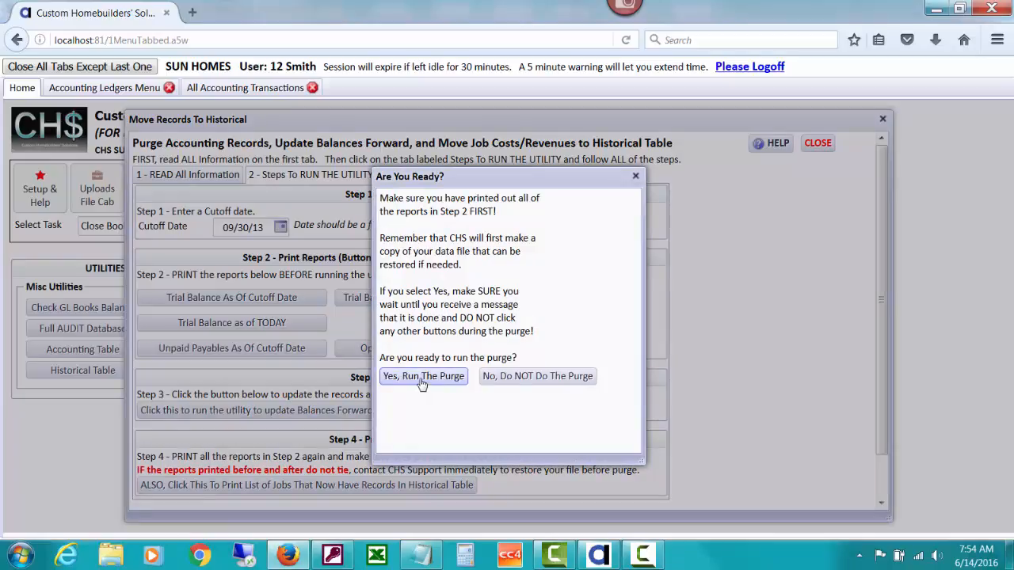
left_click(422, 377)
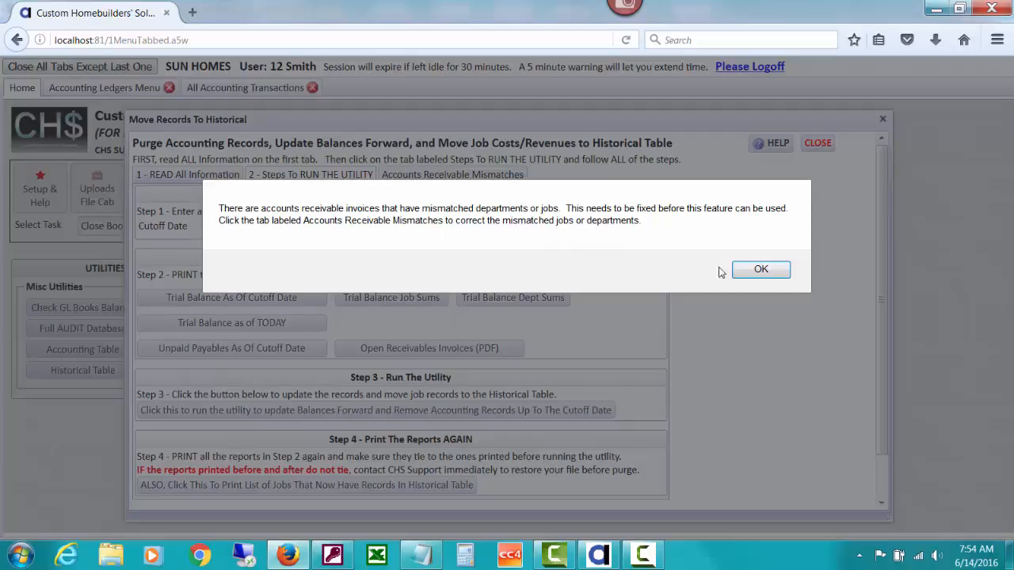
left_click(743, 273)
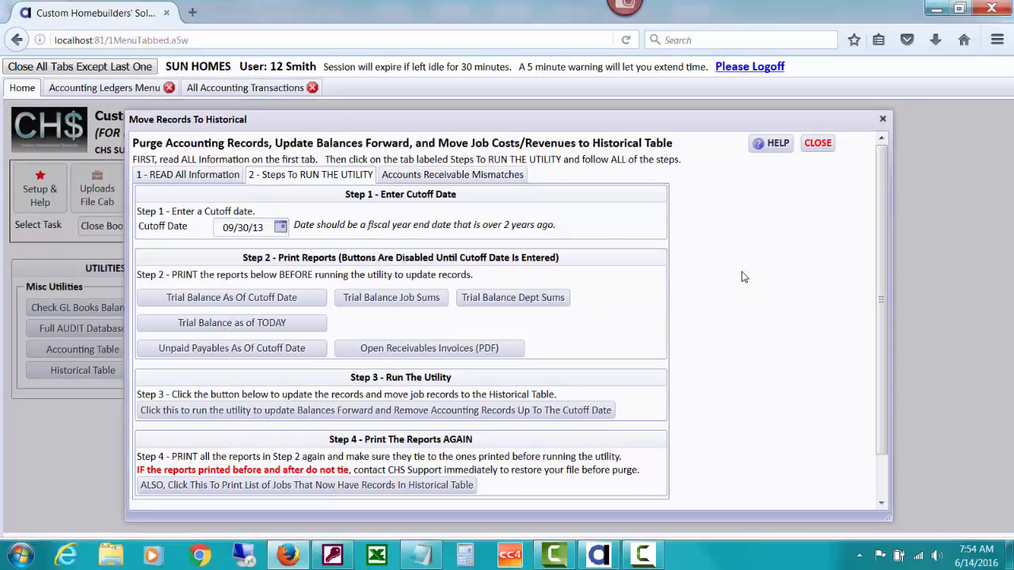
left_click(448, 177)
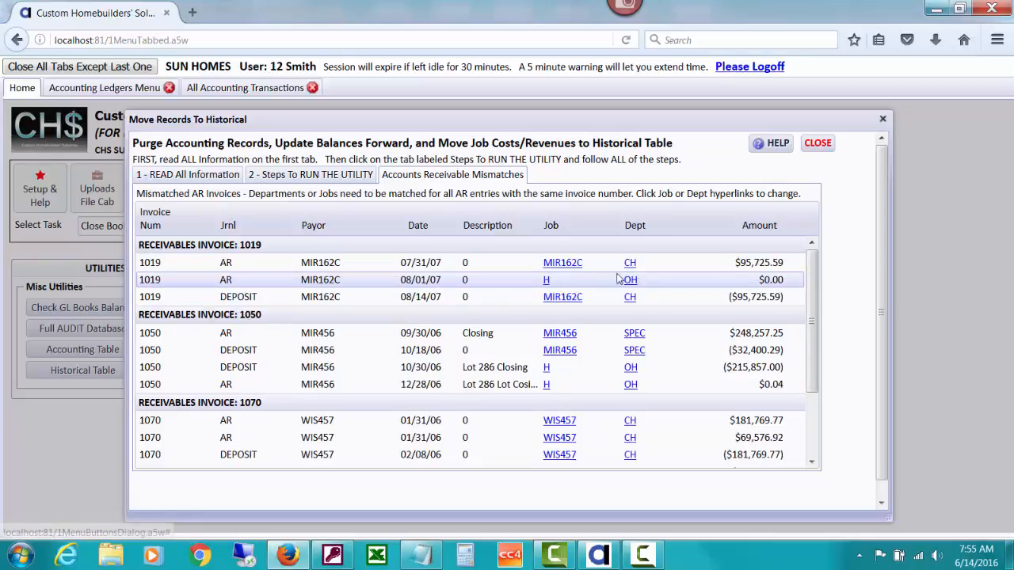
Change the 08/01/07 entry of receivables invoice 1019 to job MIR162C and department CH, and submit the changes
left_click(546, 281)
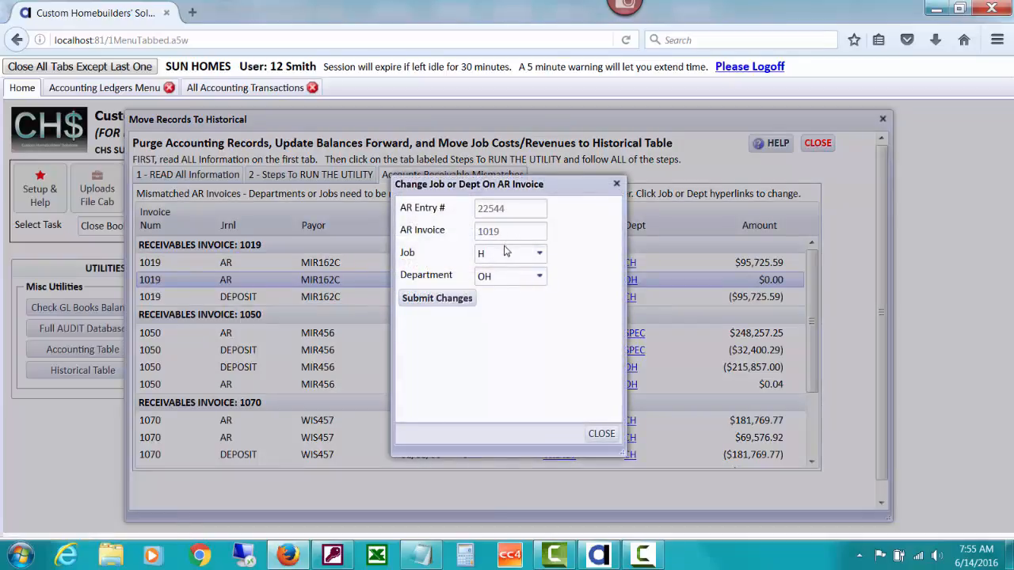
left_click(538, 253)
left_click_drag(578, 181, 449, 195)
key("BackSpace")
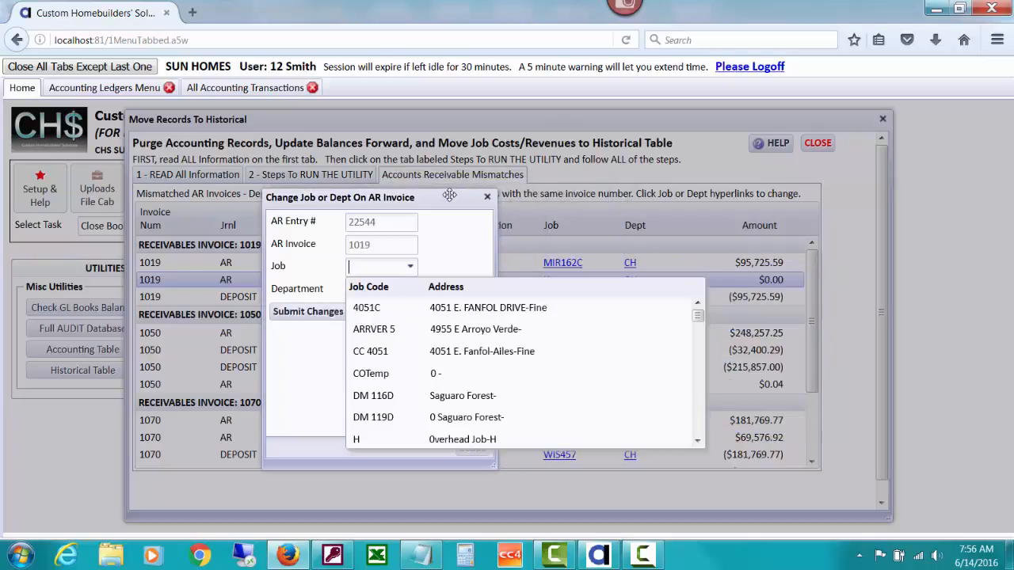
type("mir")
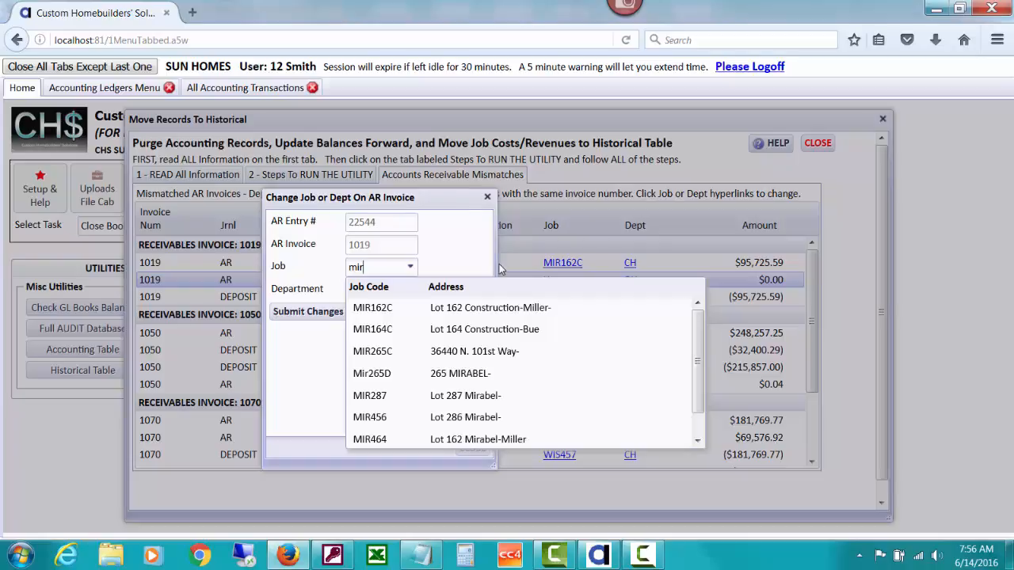
left_click(492, 308)
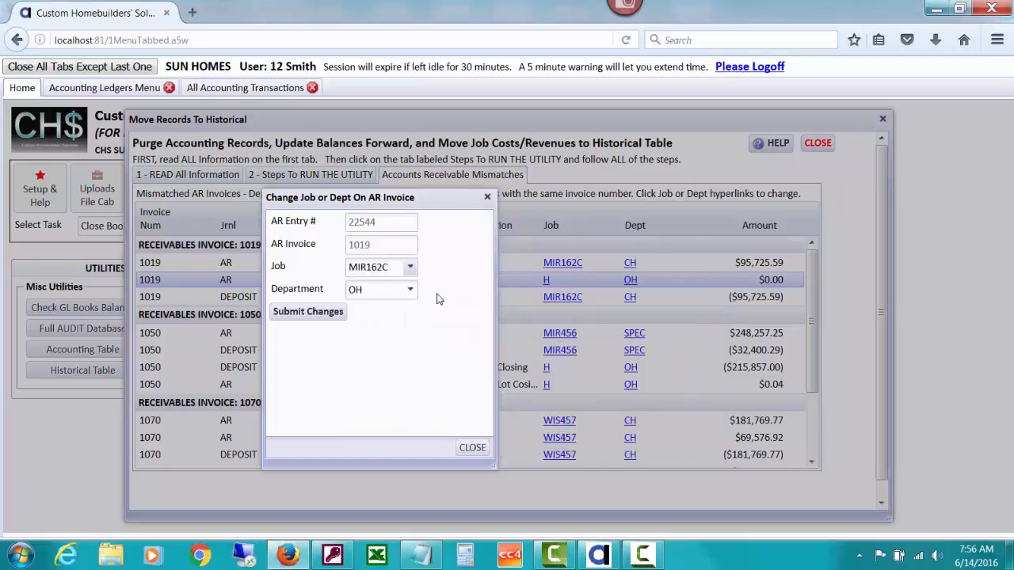
left_click(389, 289)
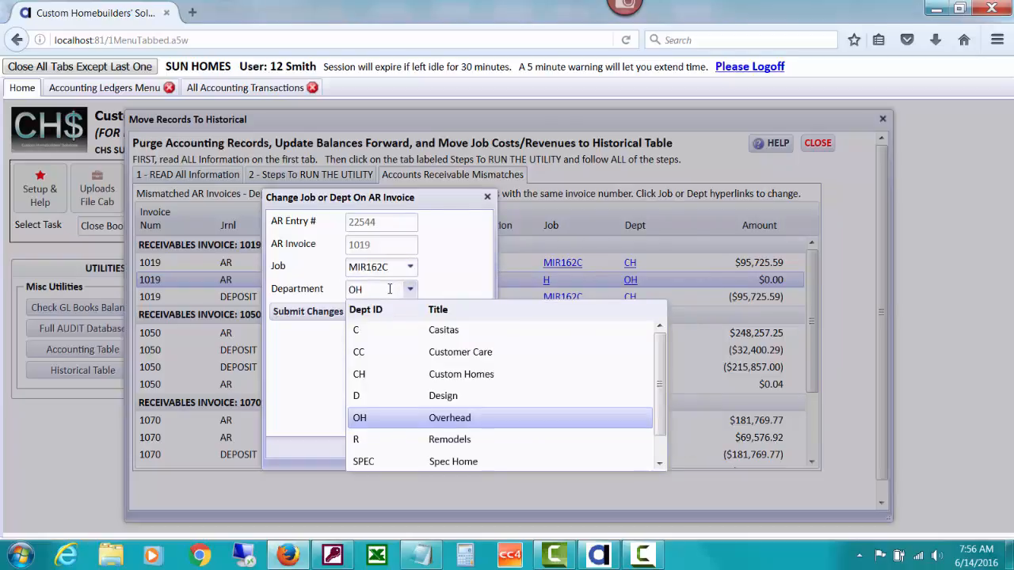
left_click(361, 382)
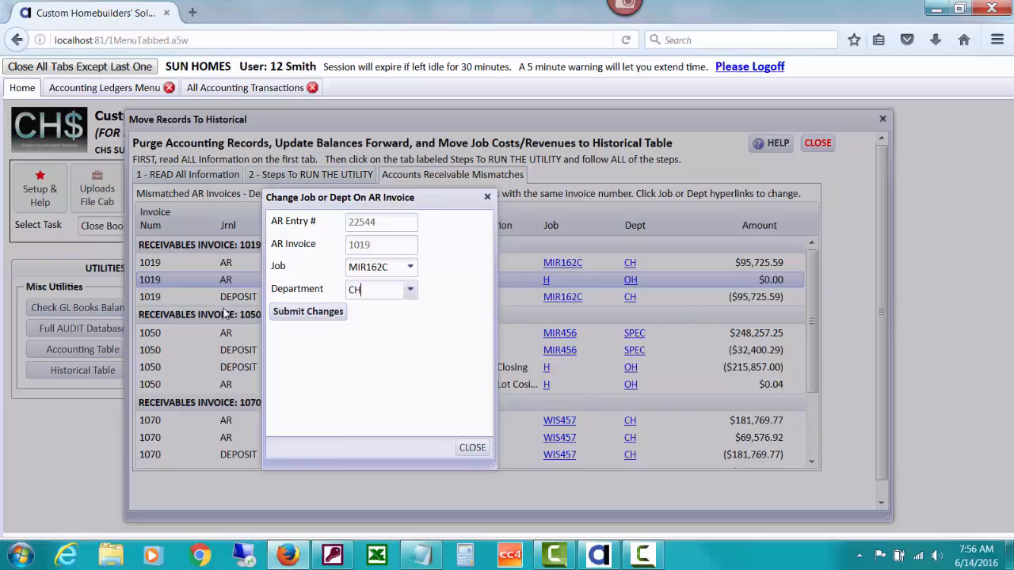
left_click(307, 311)
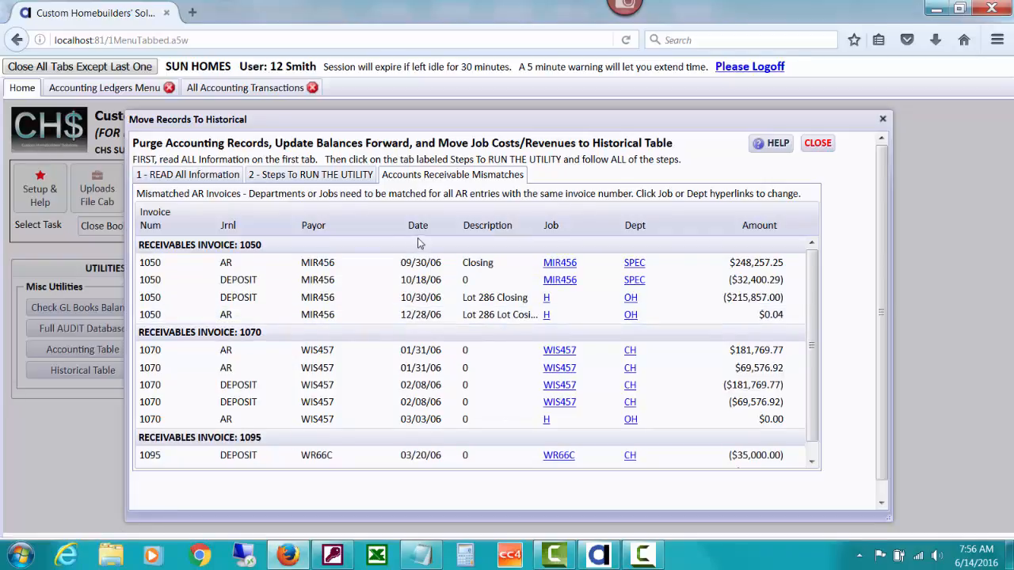
Change the 10/30/06 deposit of receivables invoice 1050 to job MIR456 and department SPEC, and submit the changes
left_click(545, 298)
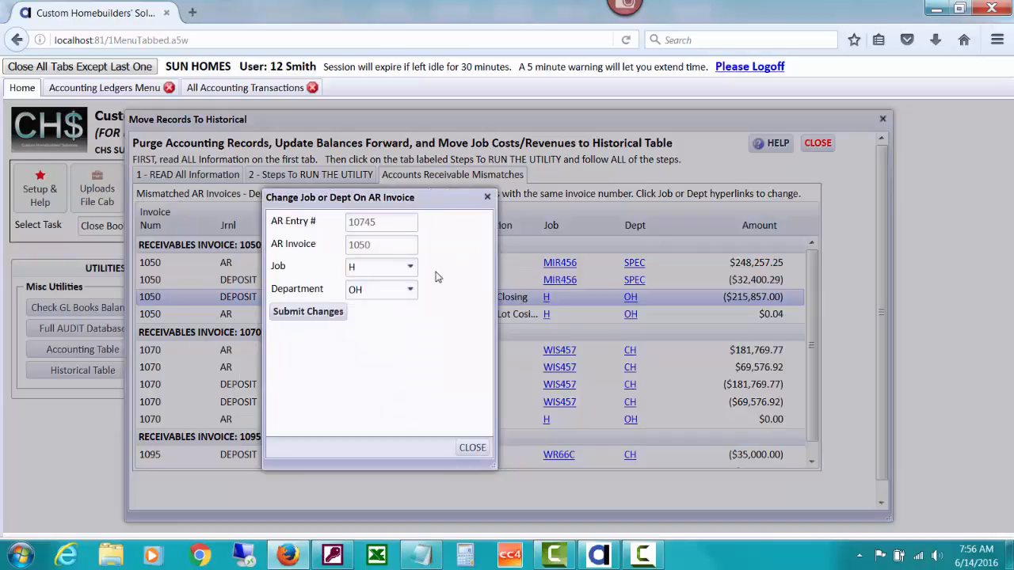
left_click(383, 267)
key("BackSpace")
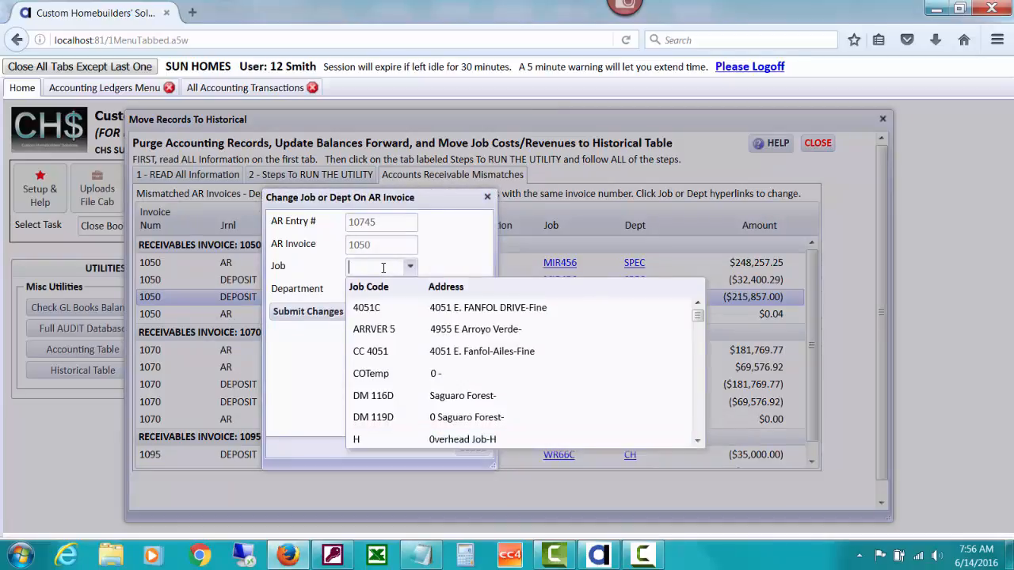
type("mir")
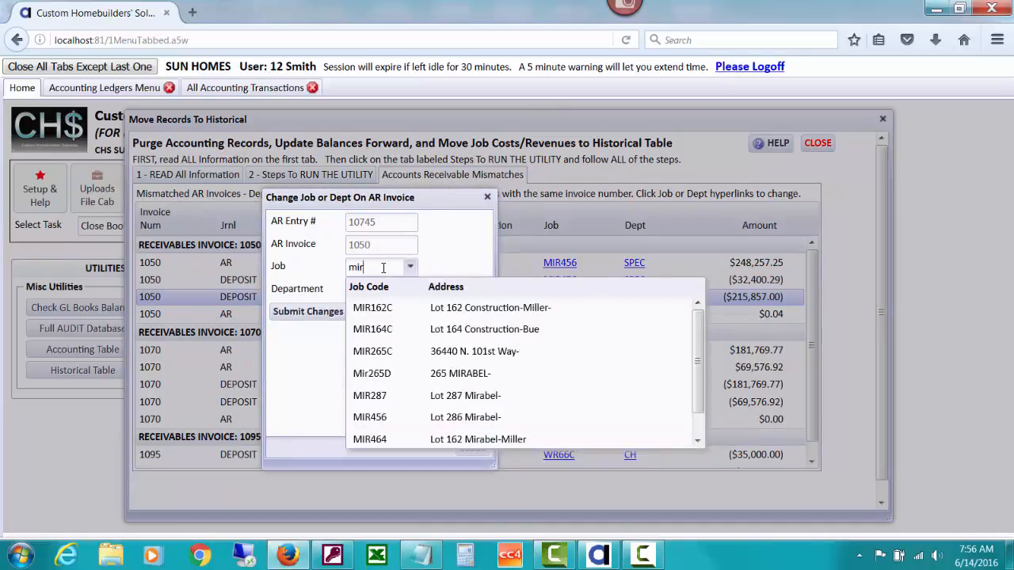
type("456")
left_click(418, 305)
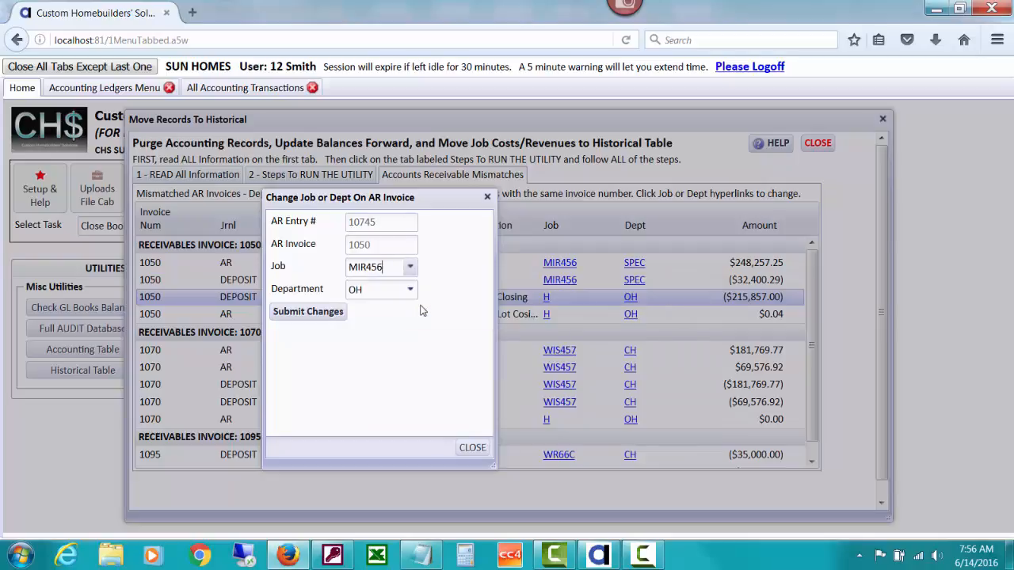
left_click(410, 291)
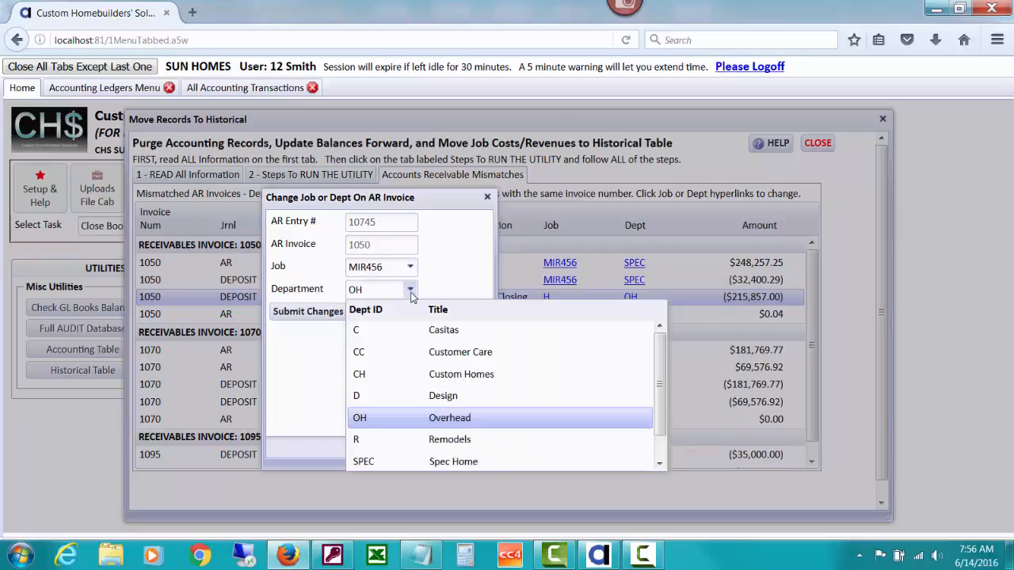
double_click(355, 290)
type("spe")
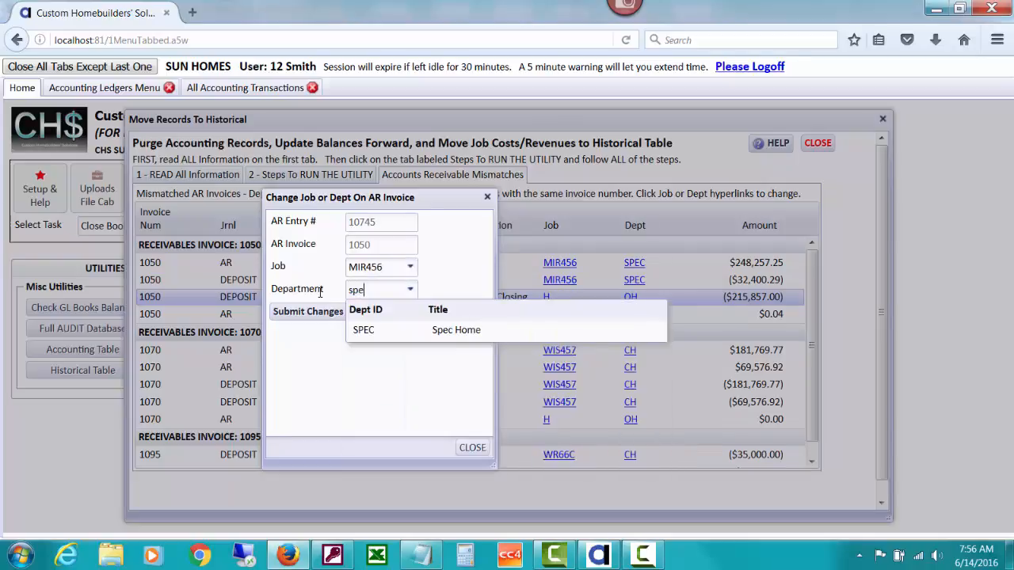
left_click(431, 339)
left_click(315, 312)
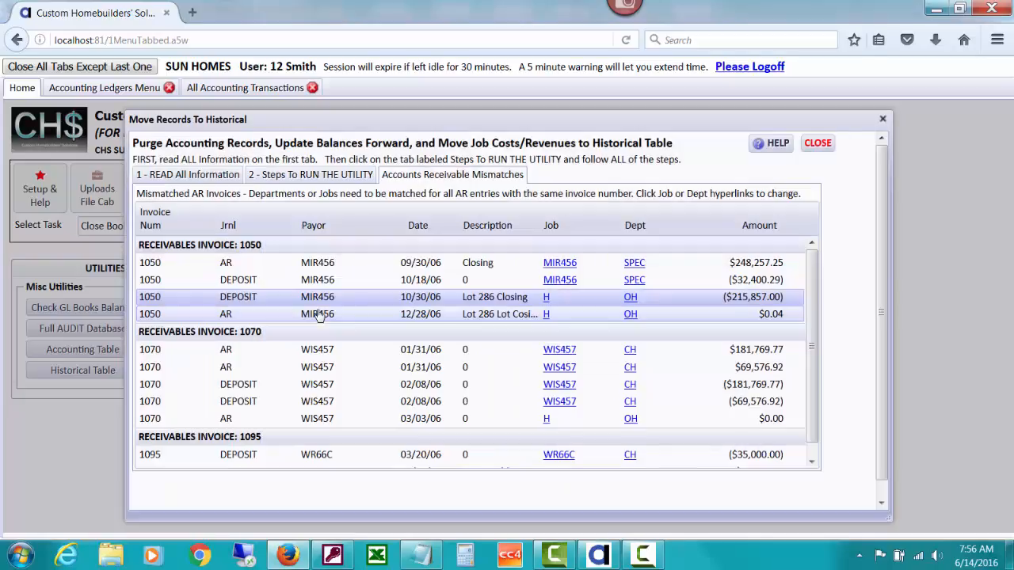
Change the 12/28/06 AR entry of receivables invoice 1050 to job MIR456 and department SPEC, and submit the changes
left_click(547, 316)
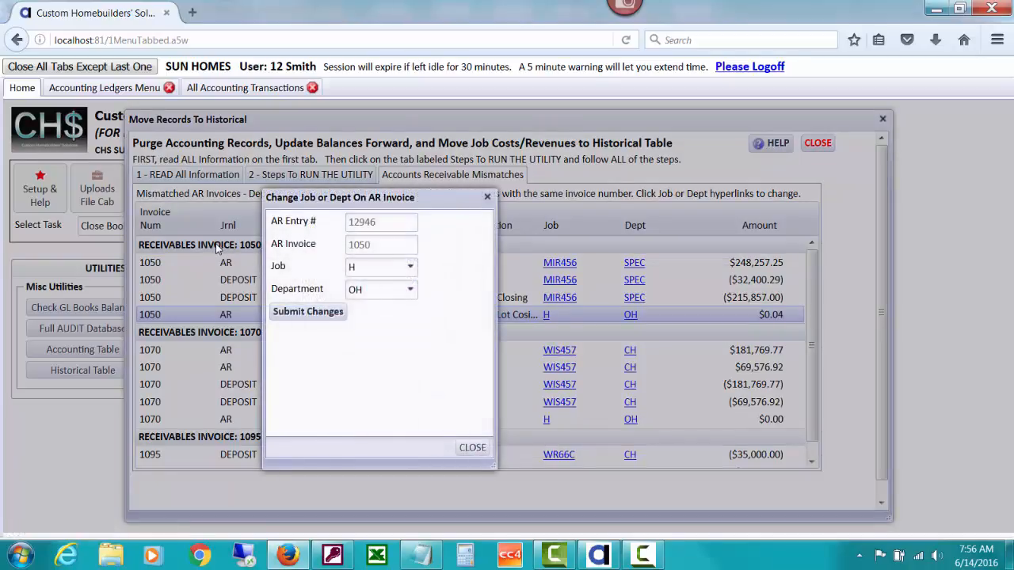
left_click(361, 266)
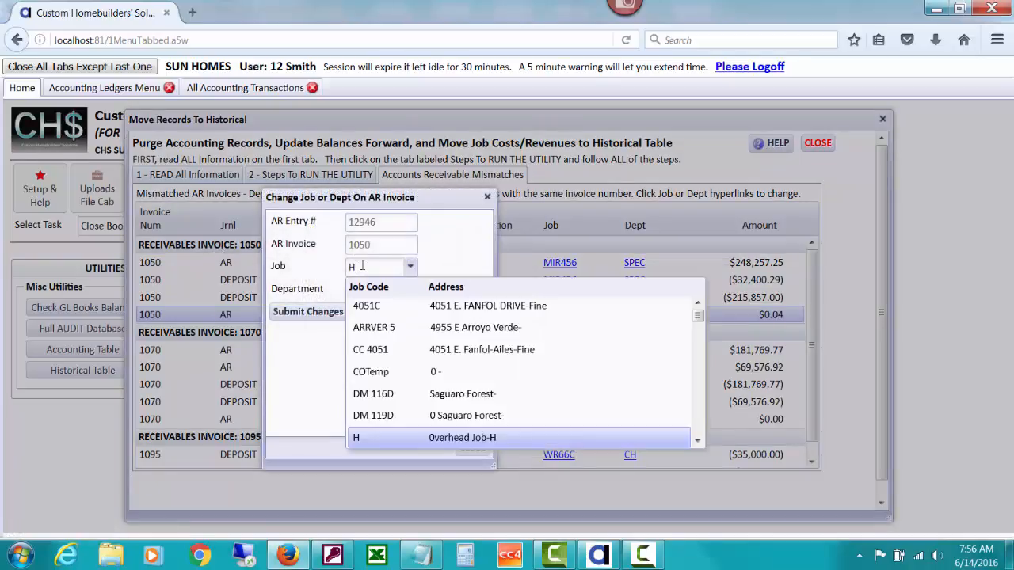
left_click_drag(362, 266, 334, 261)
type("mir")
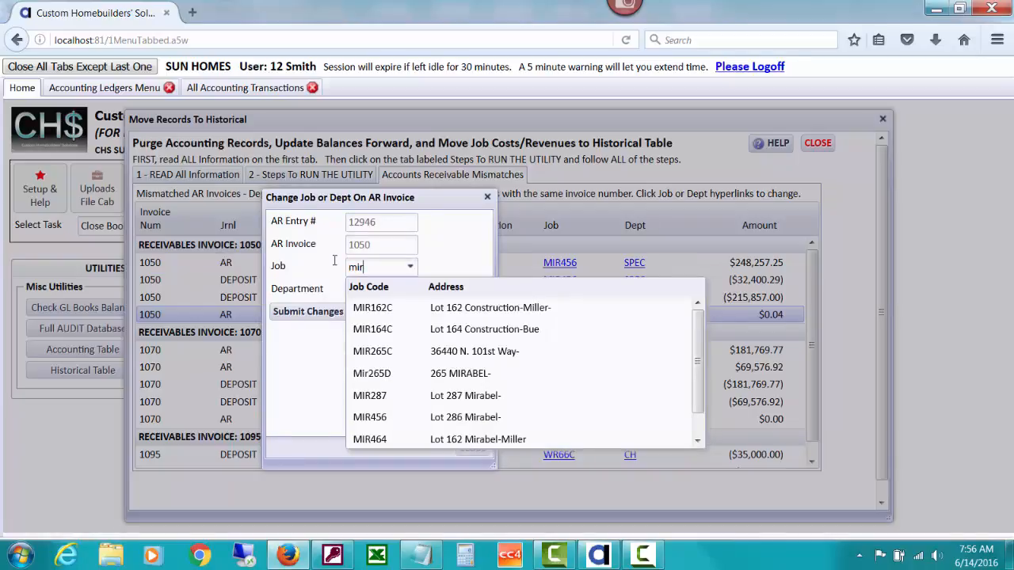
type("45")
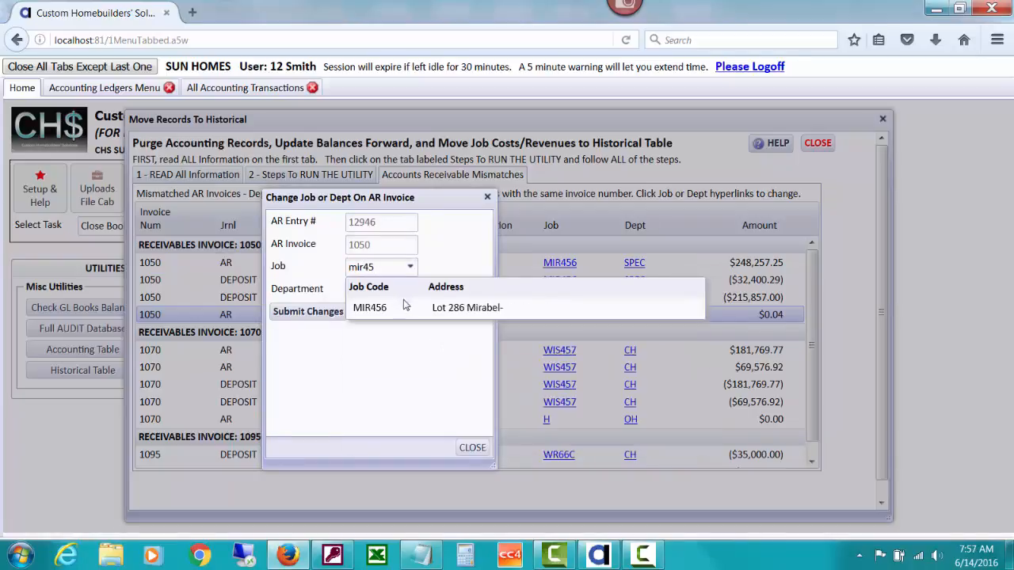
left_click(408, 307)
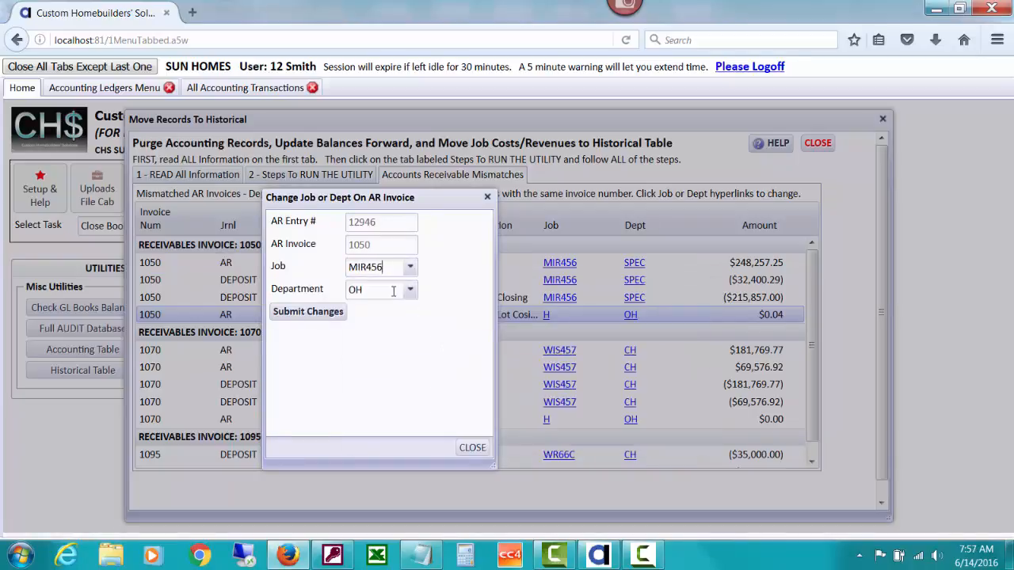
left_click_drag(392, 291, 317, 292)
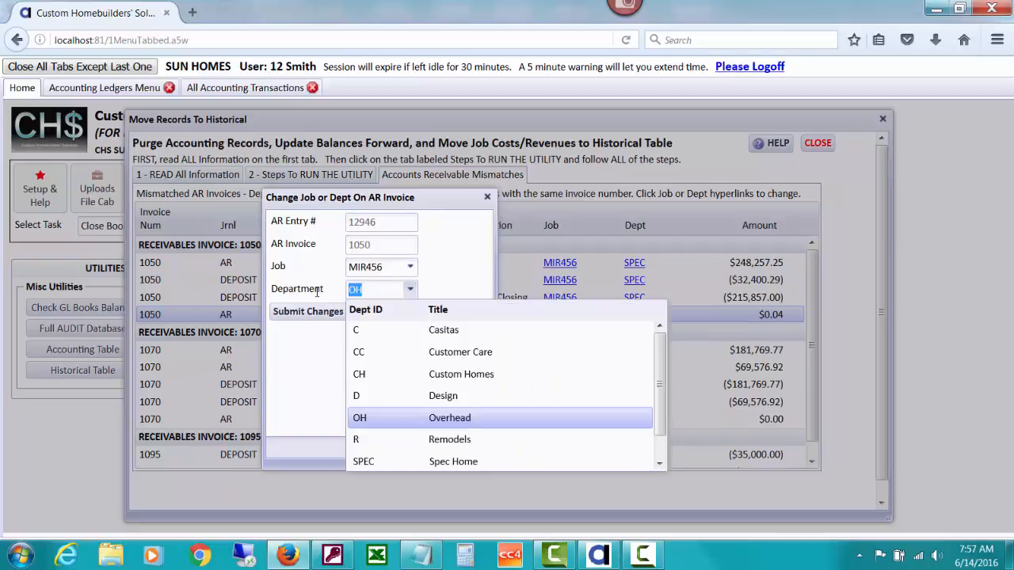
type("sp")
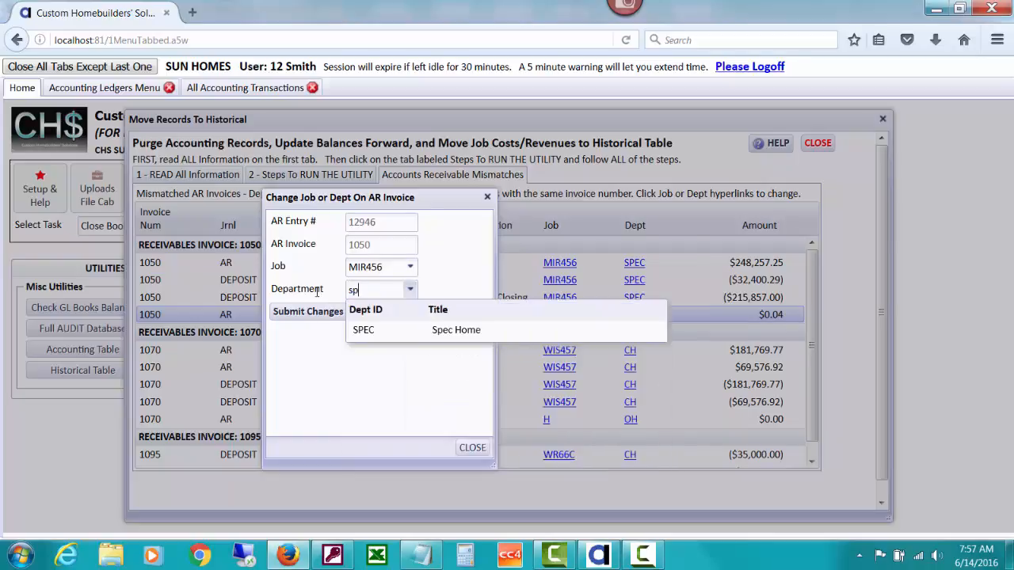
left_click(402, 327)
left_click_drag(425, 202, 626, 191)
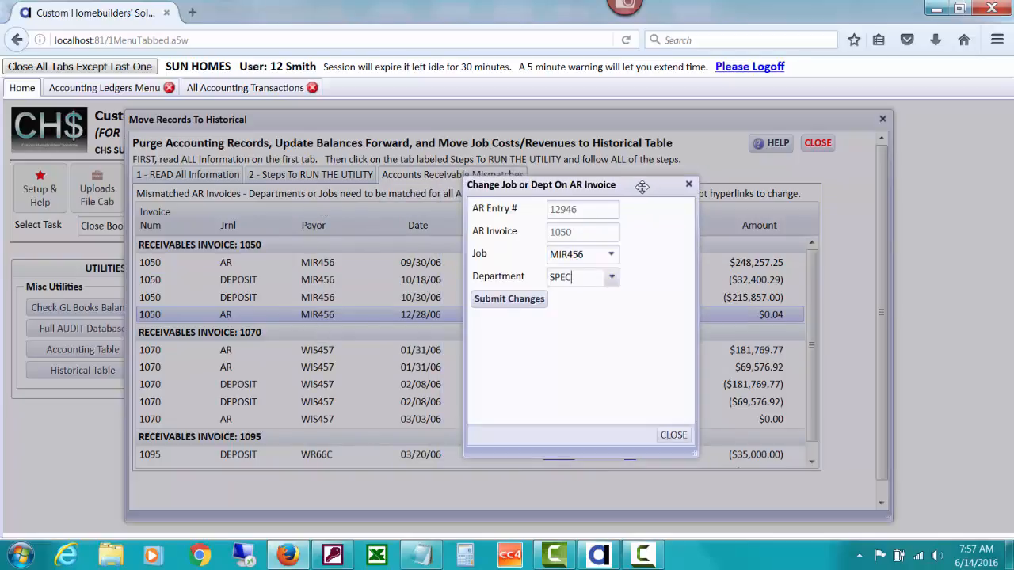
left_click_drag(642, 187, 449, 187)
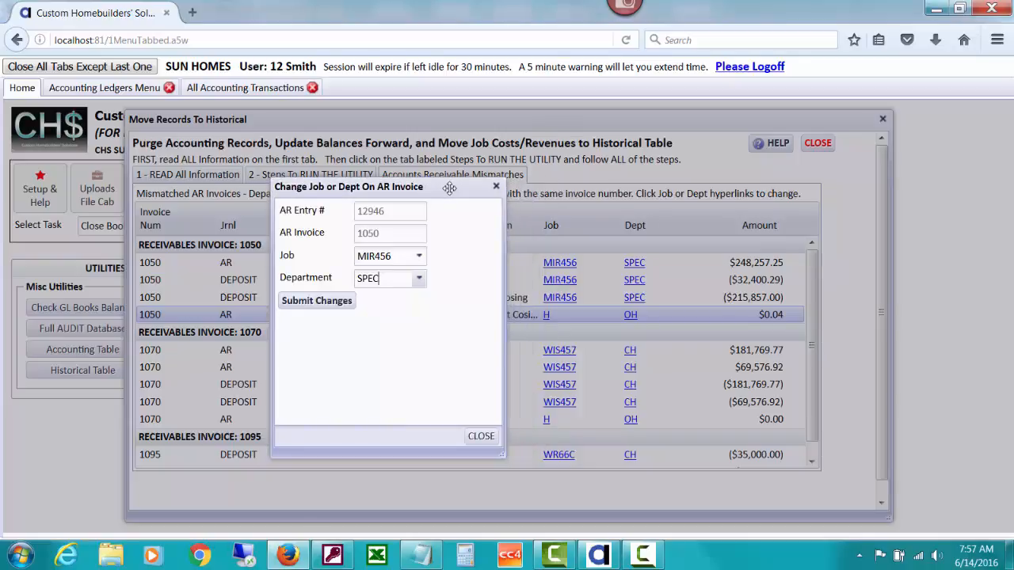
left_click(342, 300)
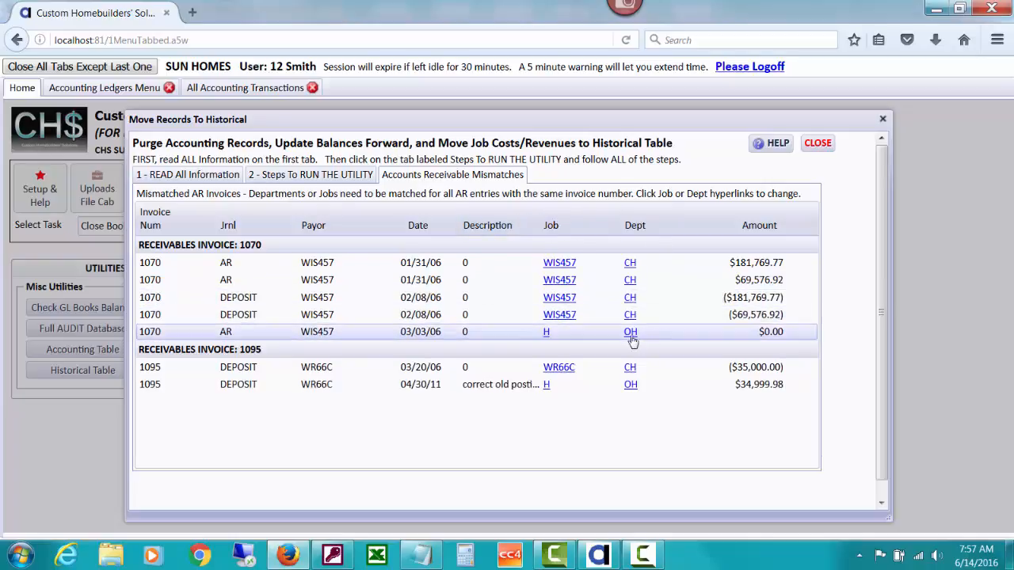
Change the 03/03/06 AR entry of receivables invoice 1070 to job WIS457 and department CH, and submit the changes
left_click(546, 332)
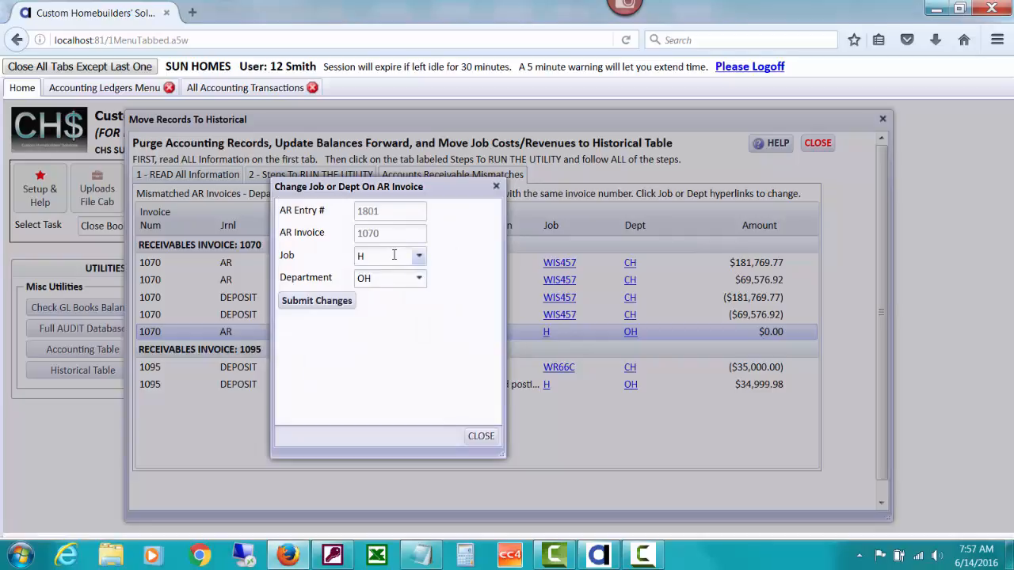
left_click_drag(375, 256, 334, 260)
type("wis")
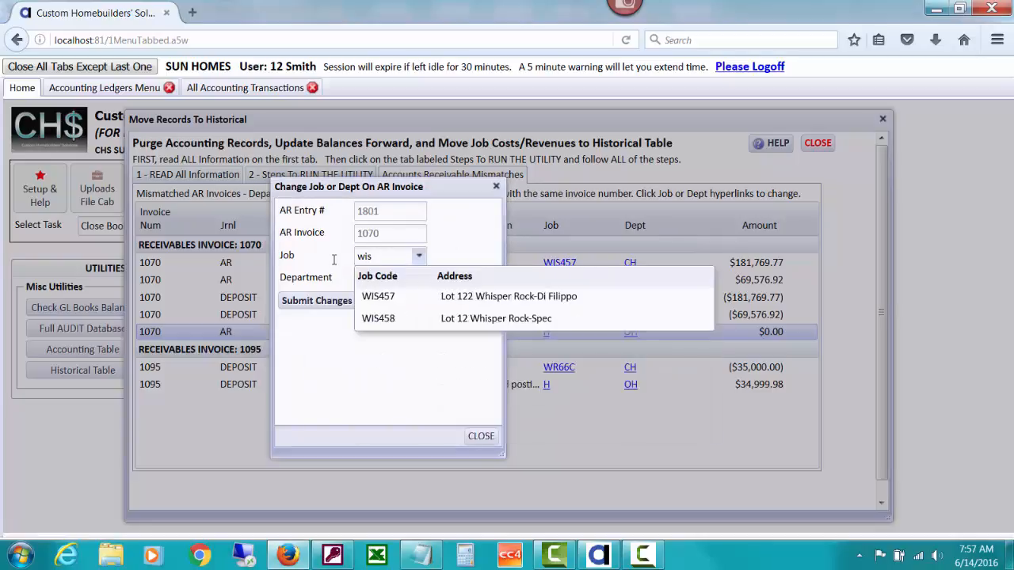
left_click(378, 296)
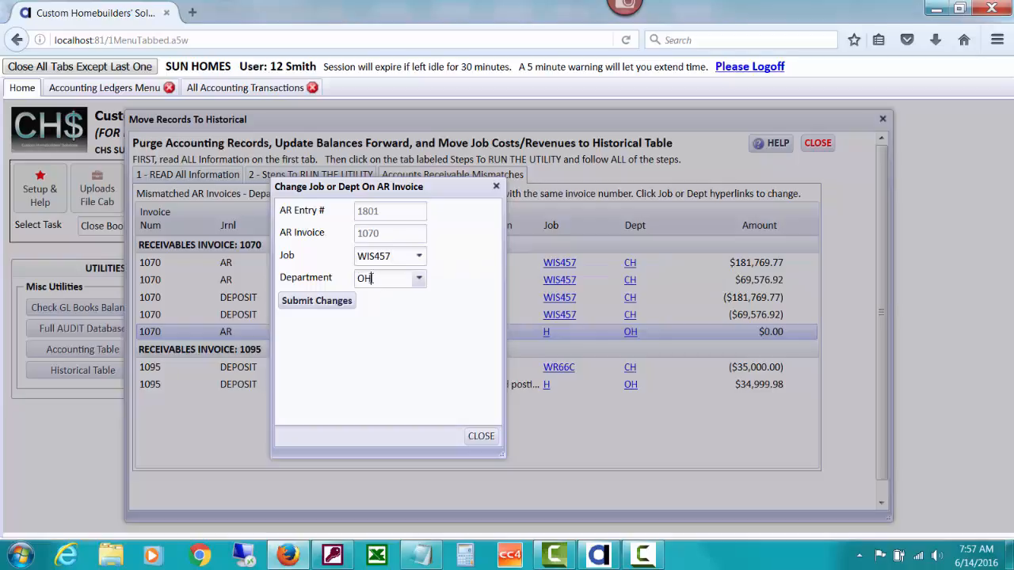
left_click_drag(370, 278, 333, 278)
type("ch")
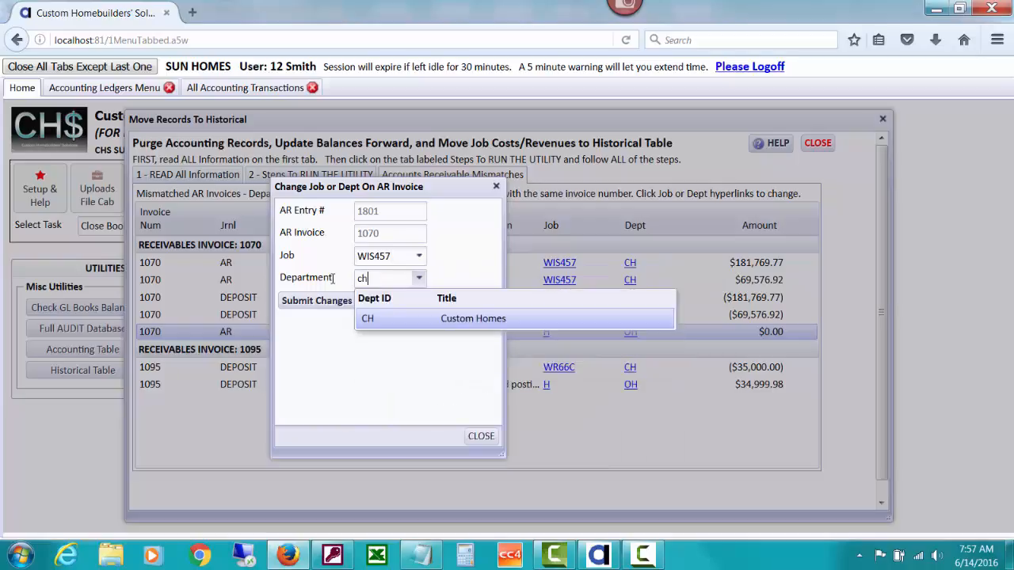
left_click(404, 321)
left_click(340, 305)
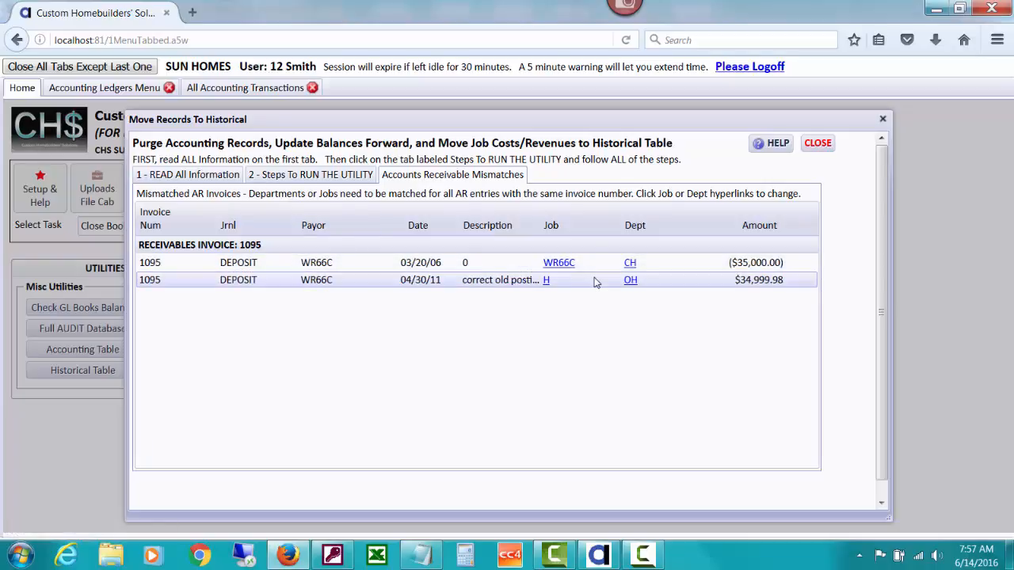
Submit job WR66C and department CH for the 04/30/11 deposit of receivables invoice 1095, and return to the purge utility's run steps
left_click(546, 281)
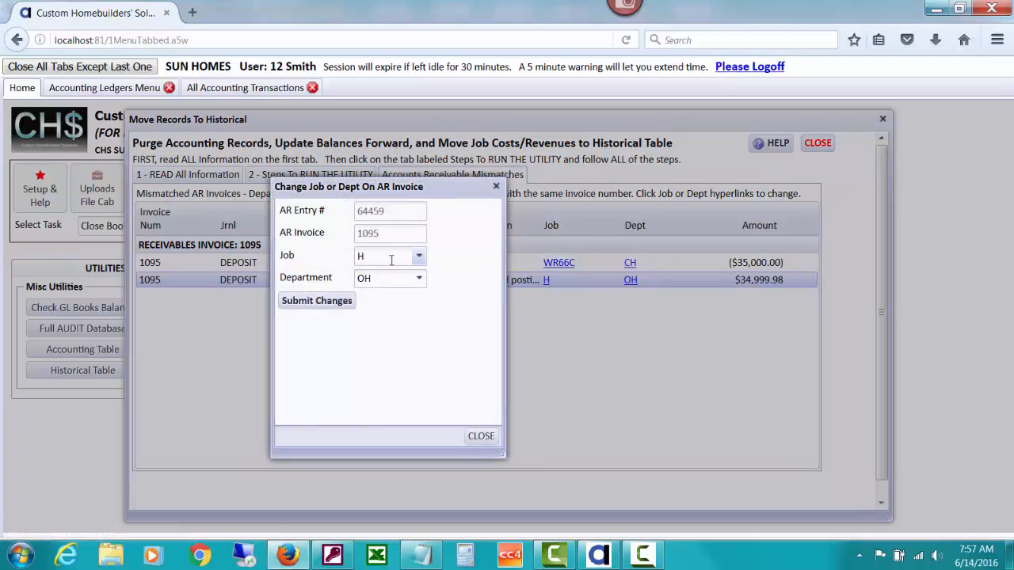
left_click_drag(386, 258, 326, 262)
type("w")
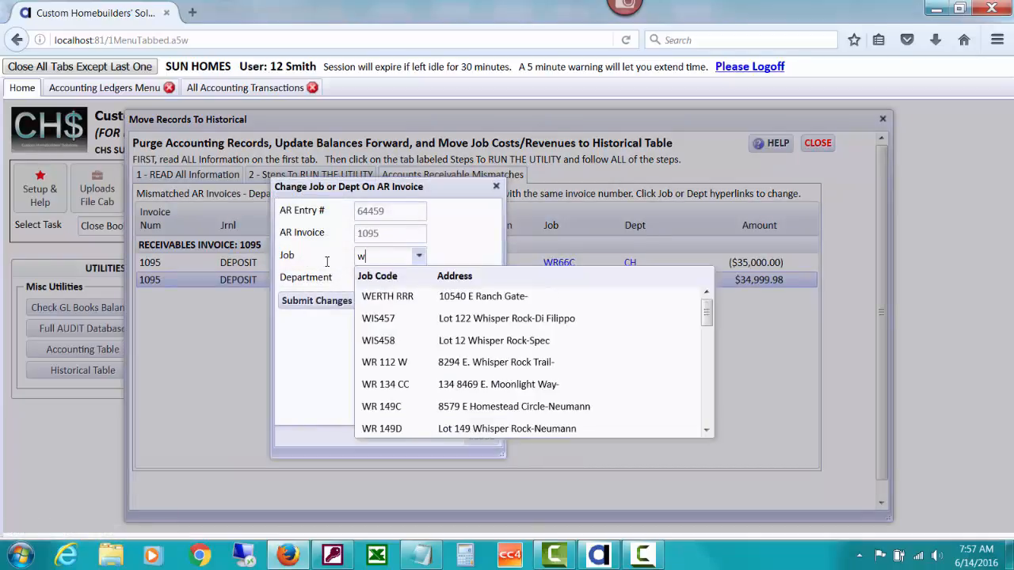
type("r66")
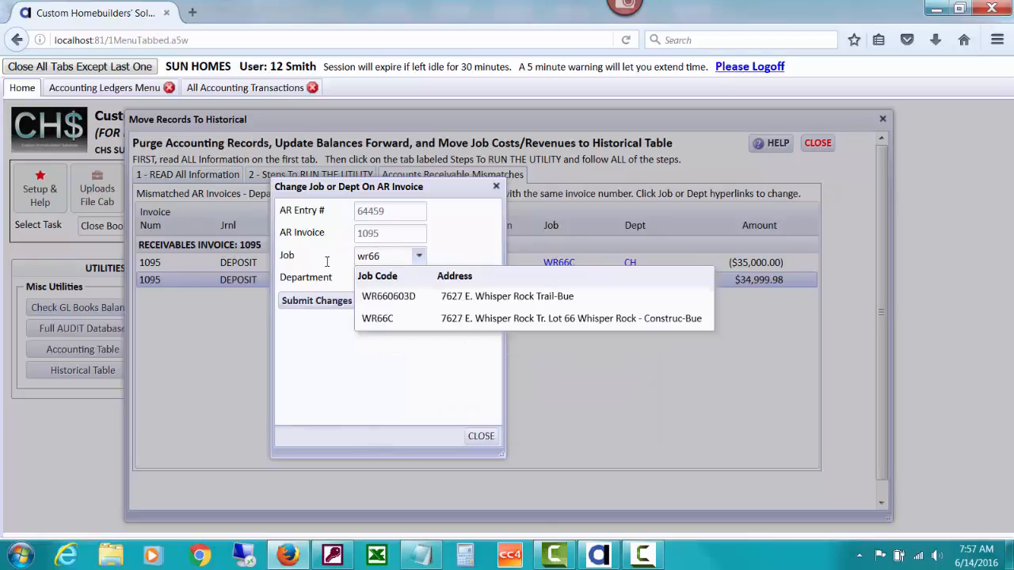
left_click(386, 319)
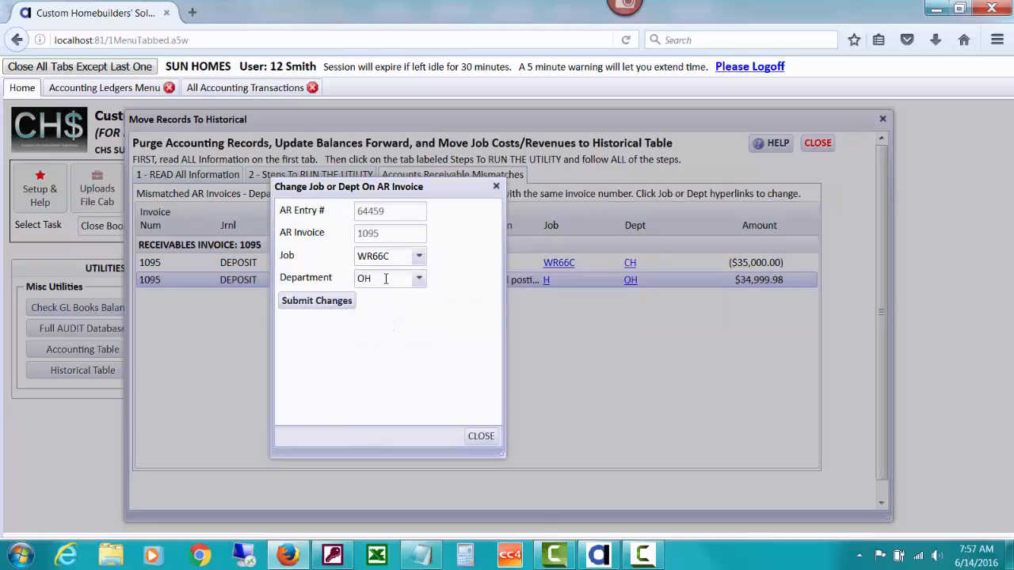
left_click_drag(385, 278, 334, 277)
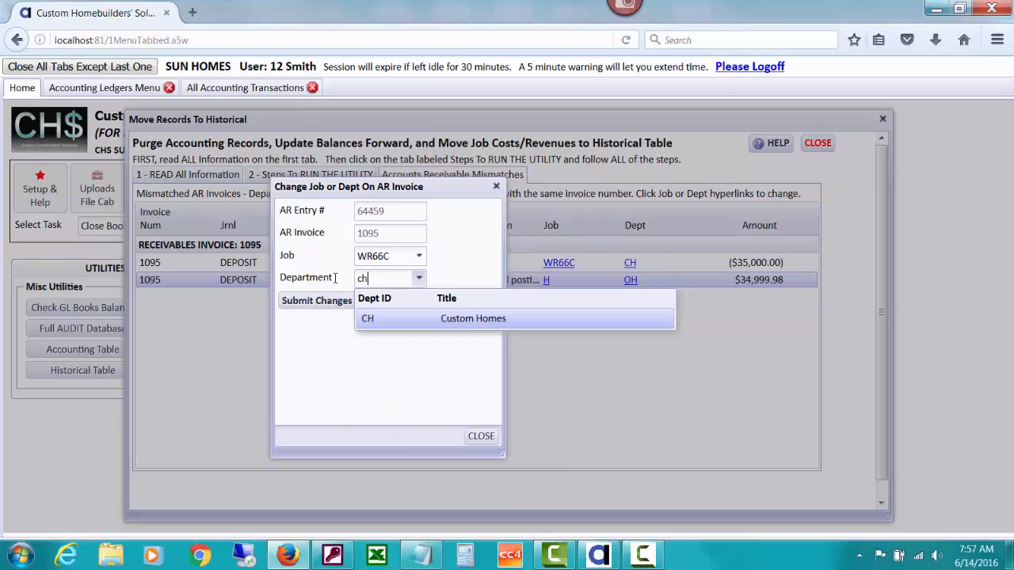
left_click(402, 319)
left_click(323, 308)
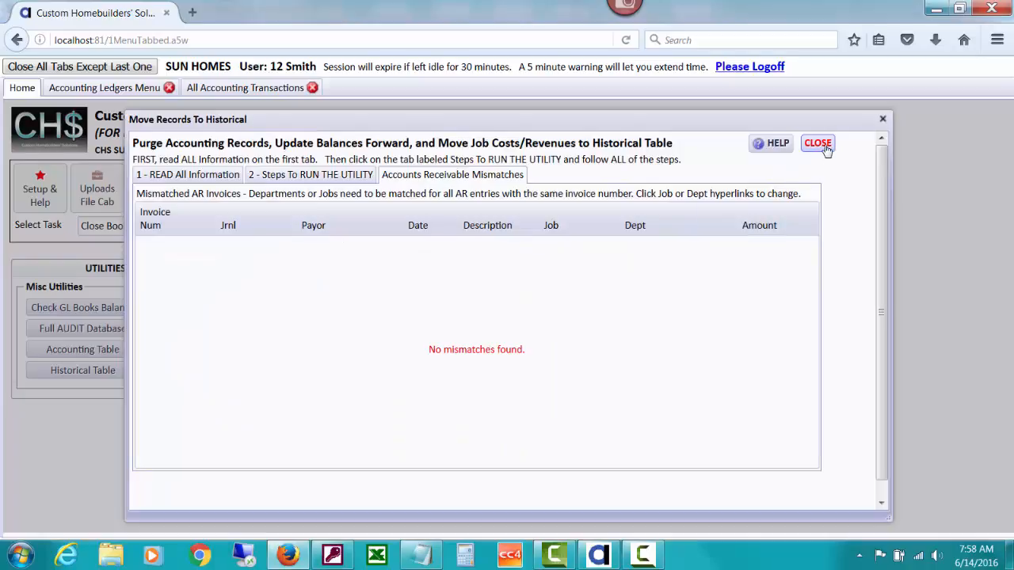
left_click(352, 178)
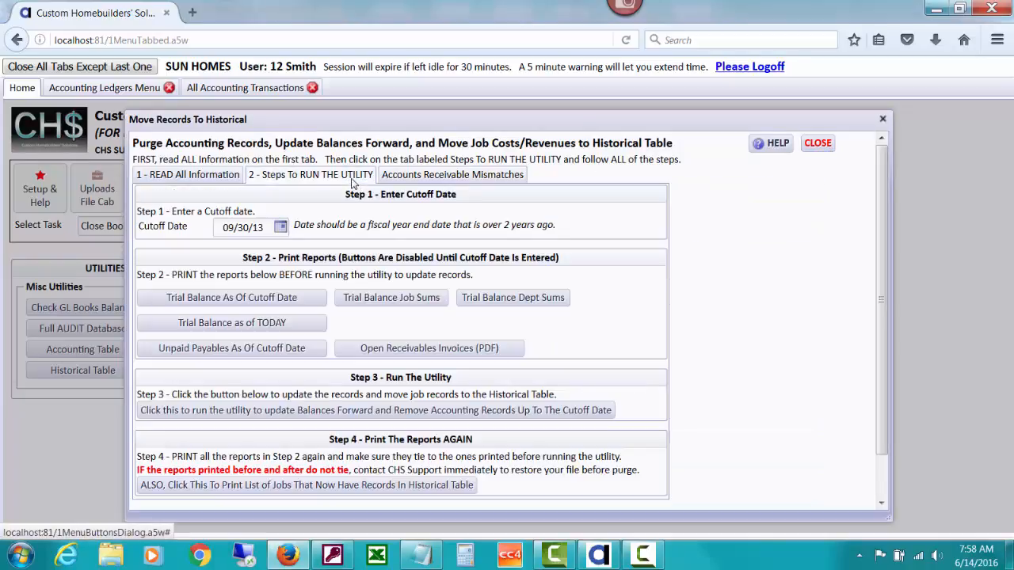